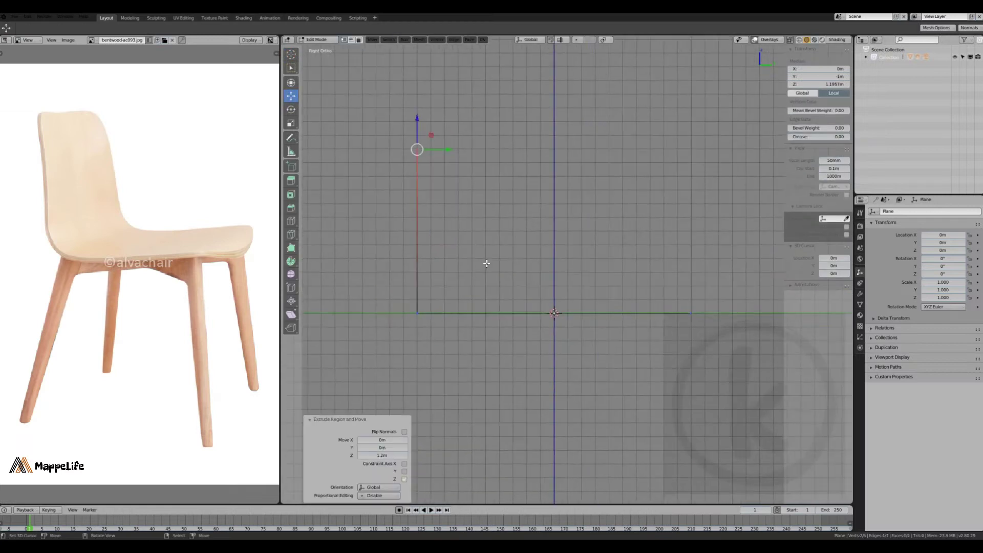
Step: Add three loop cuts across the backrest and the seat of the L-shaped plane
middle_click_drag(444, 264, 512, 275)
key("ctrl+r")
scroll(453, 267, "up", 2)
left_click(453, 266)
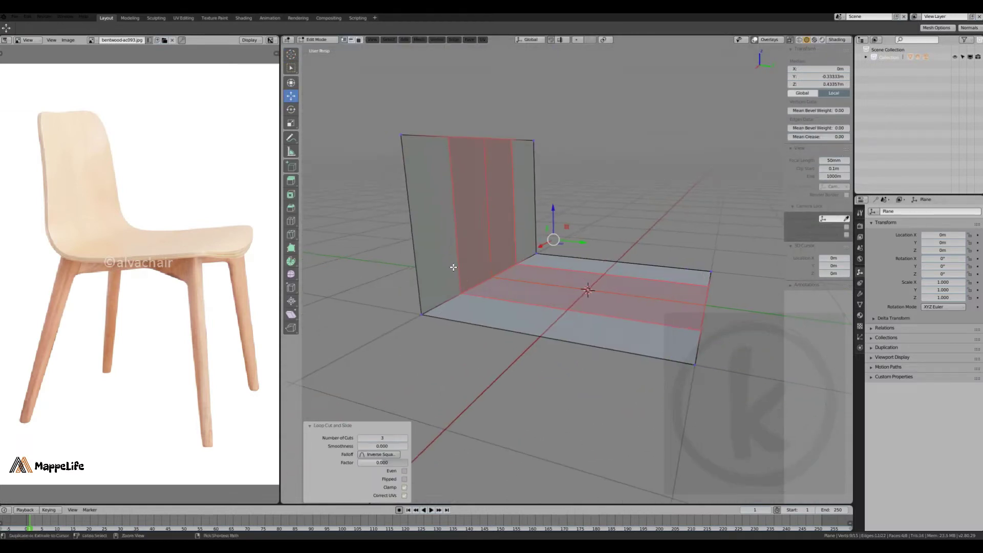
left_click(563, 306)
Step: Select the back-seat corner edges and set the pivot point to Median Point
left_click(450, 292, "ctrl")
left_click(603, 40)
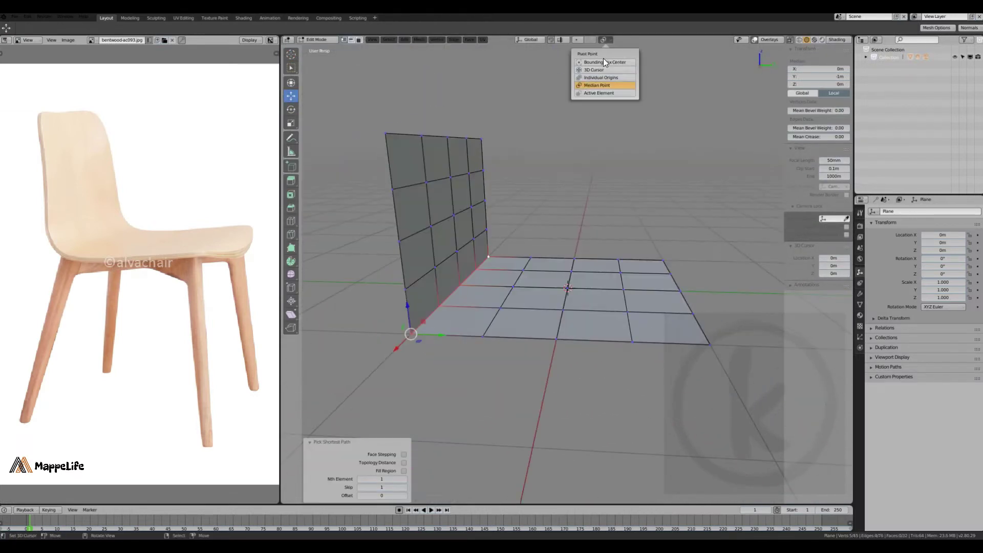
left_click(603, 88)
scroll(472, 277, "up", 2)
left_click(472, 278)
key("Escape")
key("KP_3")
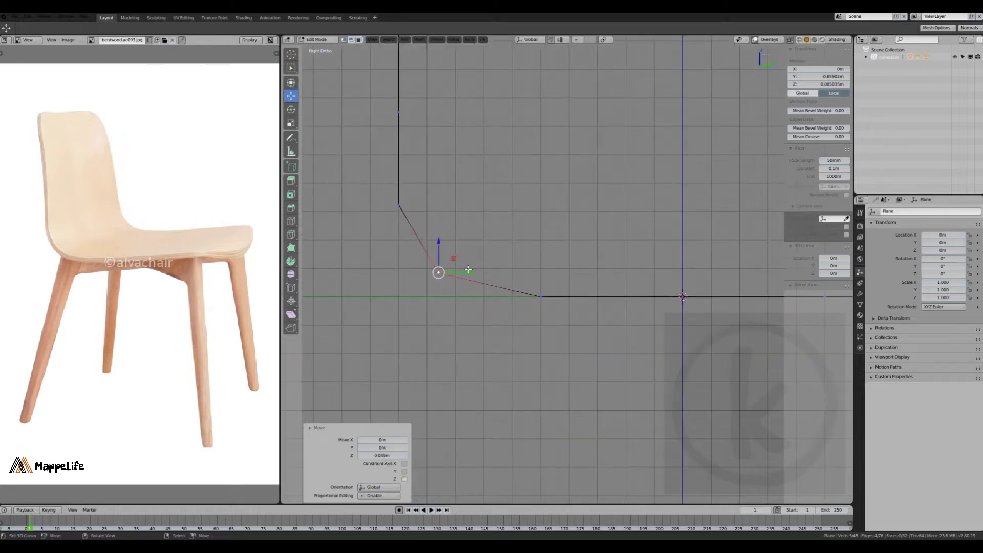
Step: Add an extra loop near the bend and lower it along Z to round the corner
middle_click_drag(468, 270, 507, 256)
key("ctrl+r")
left_click(505, 277)
key("KP_3")
key("g")
key("z")
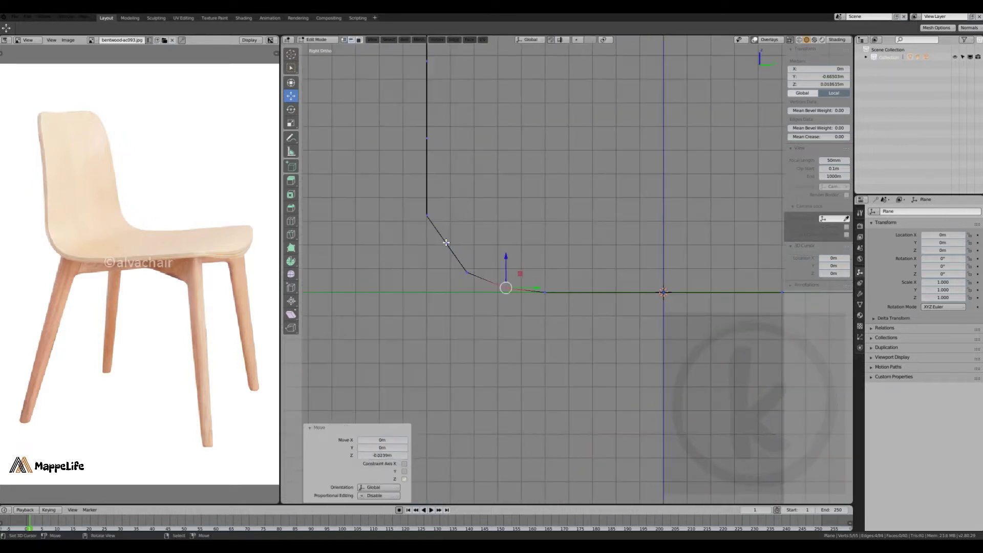
middle_click_drag(446, 242, 515, 220)
key("KP_3")
mouse_move(460, 154)
middle_mouse_down("shift")
mouse_move(460, 195)
mouse_move(492, 174)
middle_mouse_up("shift")
key("alt+a")
Step: Reposition the backrest's top corner vertices
left_click(360, 199)
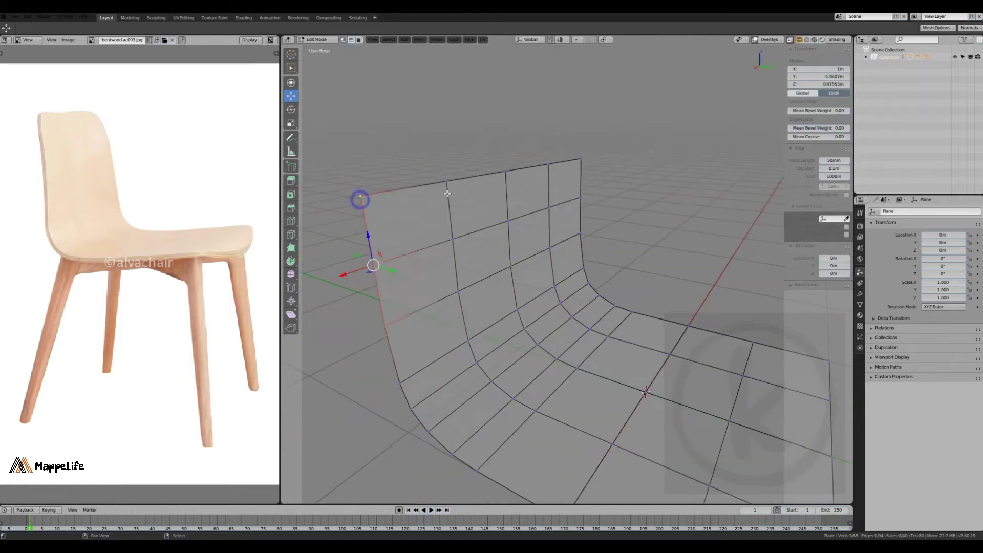
left_click(479, 230)
middle_click_drag(479, 231, 489, 265)
middle_click_drag(590, 343, 563, 313)
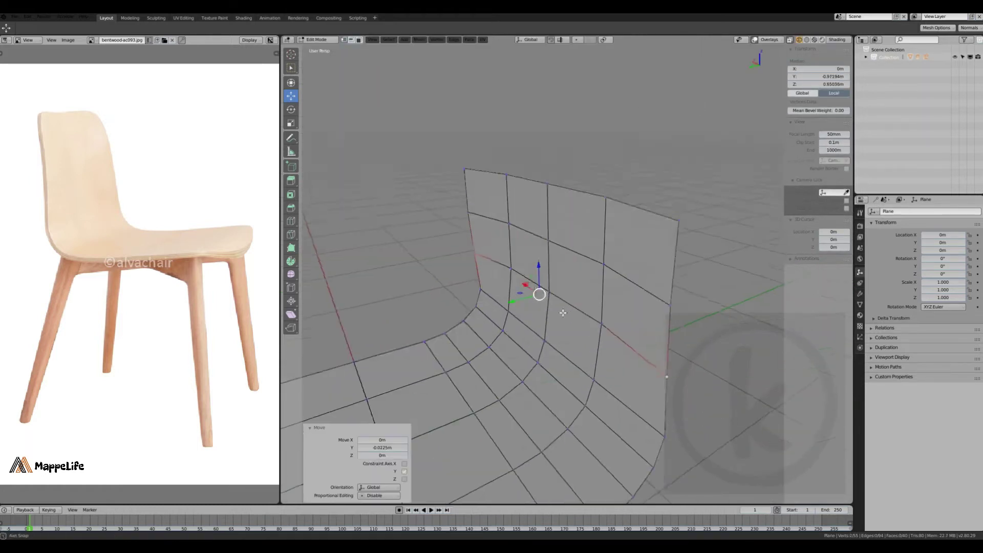
Step: Extrude the backrest's top edge upward, narrow it and shift it along Y
key("e")
key("s")
left_click(631, 212)
mouse_move(630, 212)
middle_mouse_down()
mouse_move(455, 239)
mouse_move(491, 251)
middle_mouse_up()
key("g")
key("y")
left_click(510, 261)
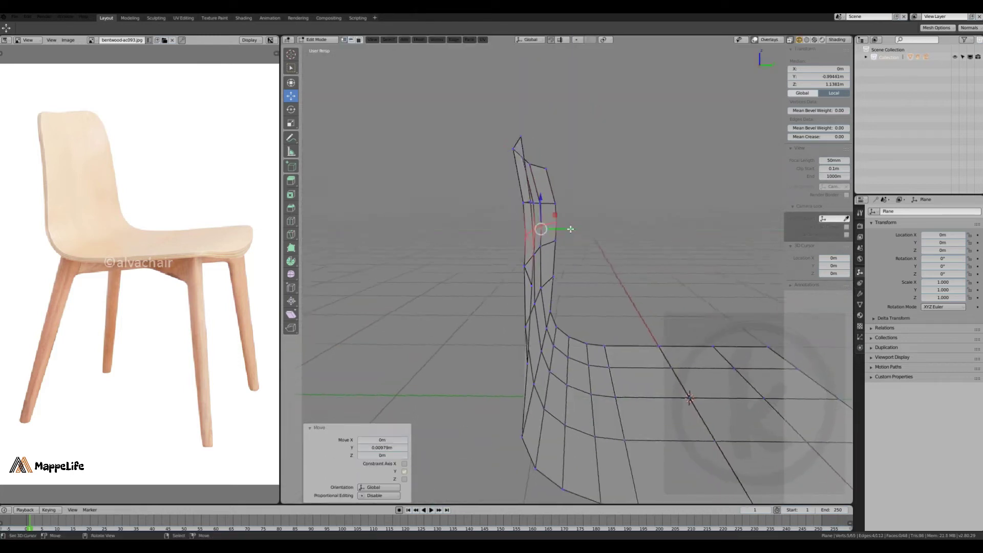
middle_click_drag(570, 229, 563, 175)
Step: Add a loop across the backrest, then scale it and shift its edges along Y
key("ctrl+r")
left_click(562, 174)
key("g")
key("s")
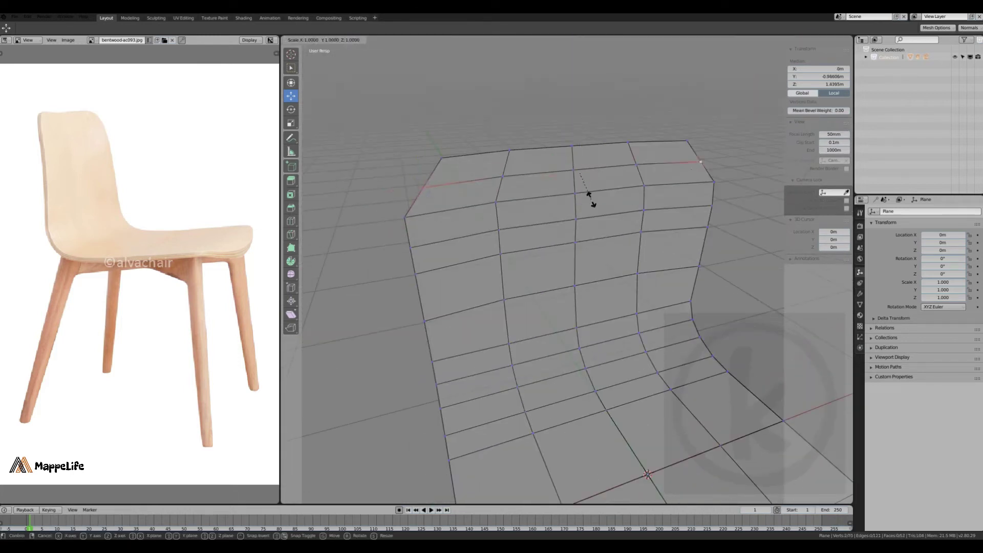
middle_click_drag(575, 168, 461, 270)
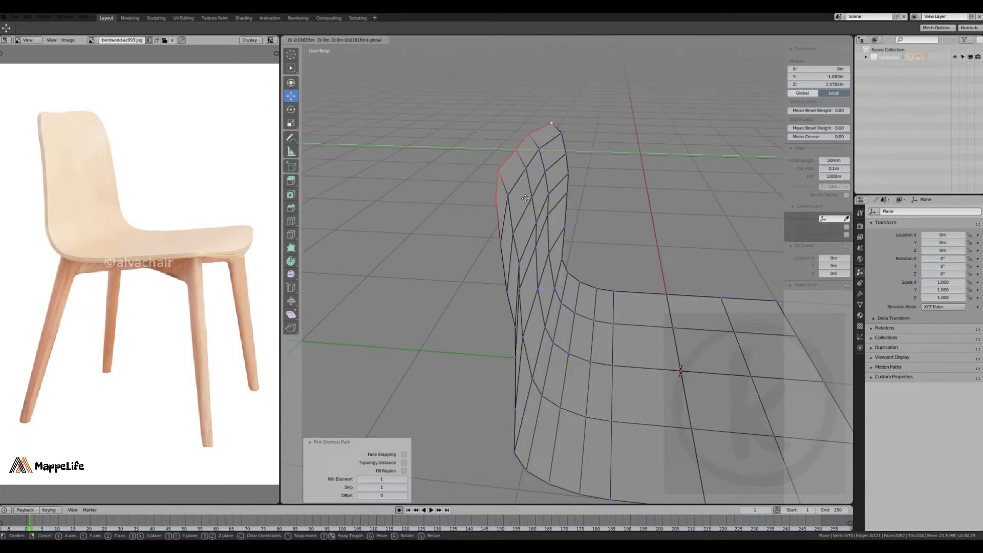
key("g")
key("y")
left_click(460, 269)
Step: Raise selected backrest edges and pull side vertices to gently bend the backrest
middle_click_drag(575, 289, 328, 304)
left_click(327, 304, "ctrl")
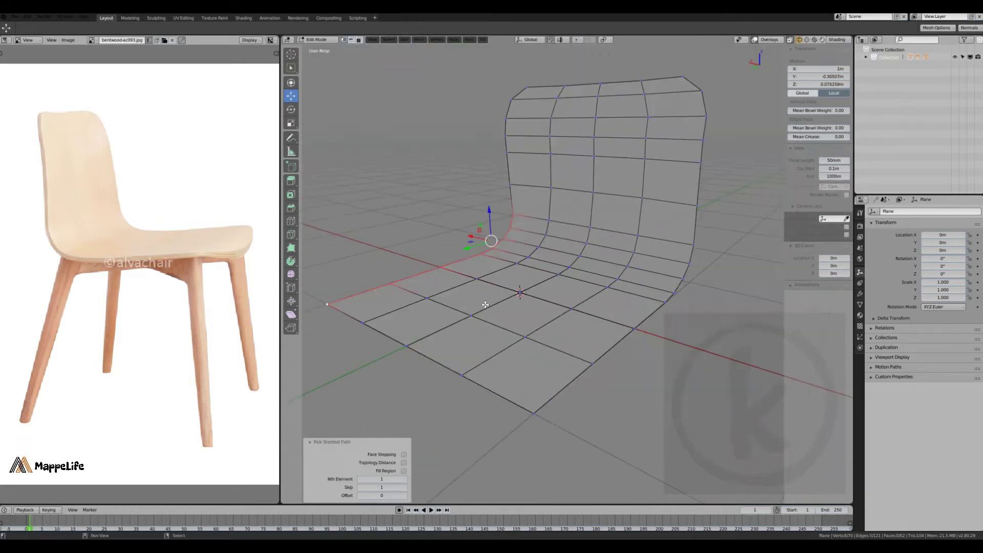
left_click(498, 207)
middle_click_drag(497, 208, 650, 266)
mouse_move(599, 242)
middle_mouse_down()
mouse_move(593, 160)
mouse_move(633, 313)
mouse_move(506, 291)
middle_mouse_up()
left_click(568, 154, "alt")
left_click(568, 146, "alt")
left_click(633, 314, "alt")
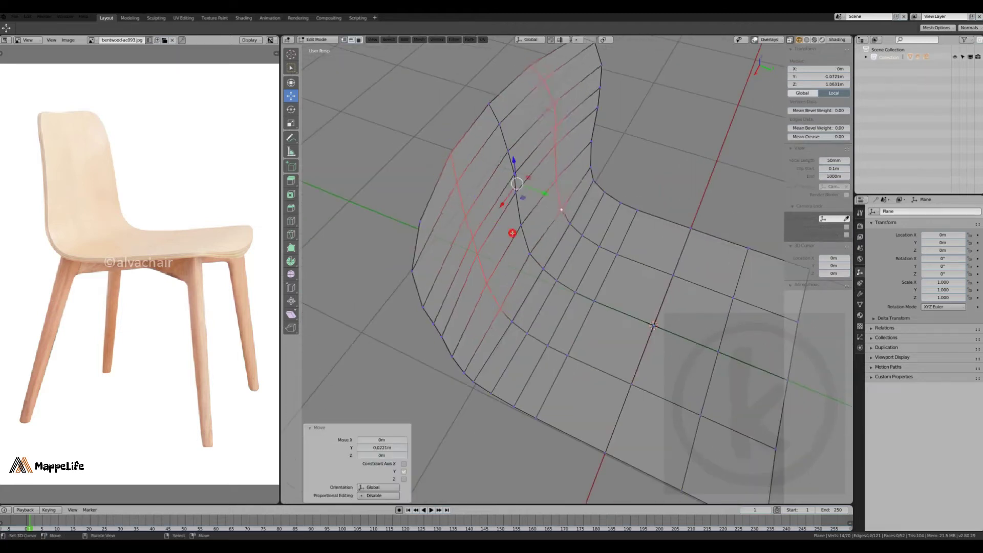
middle_click_drag(511, 233, 550, 259)
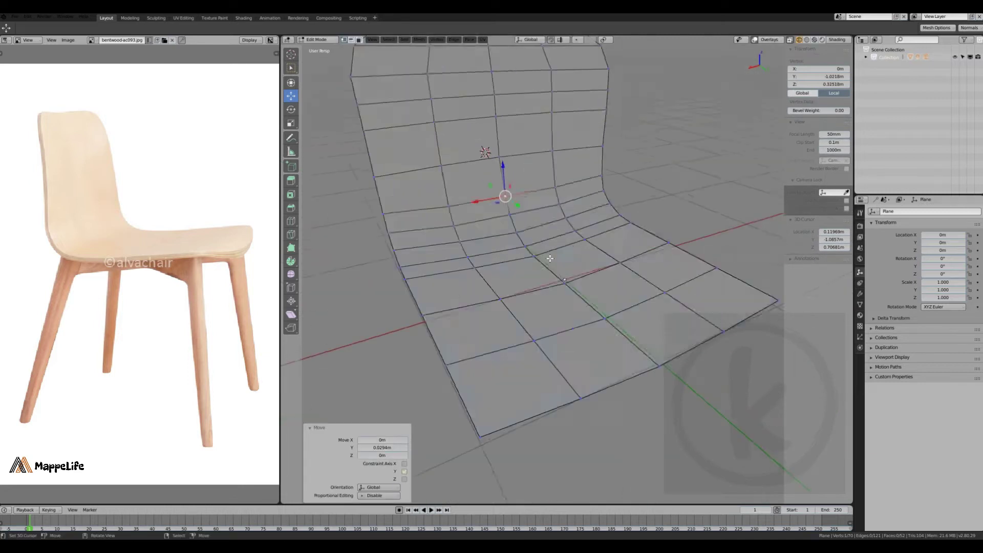
Step: Add a Multires modifier, then a level-1 Subdivision Surface with Ctrl+1
left_click(860, 293)
left_click(901, 211)
left_click(817, 275)
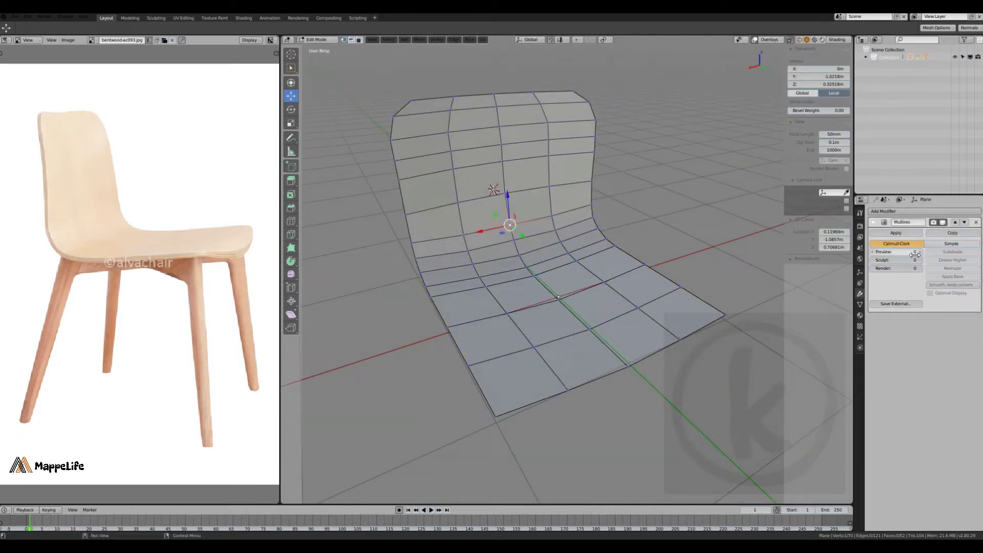
left_click(915, 255)
key("ctrl+1")
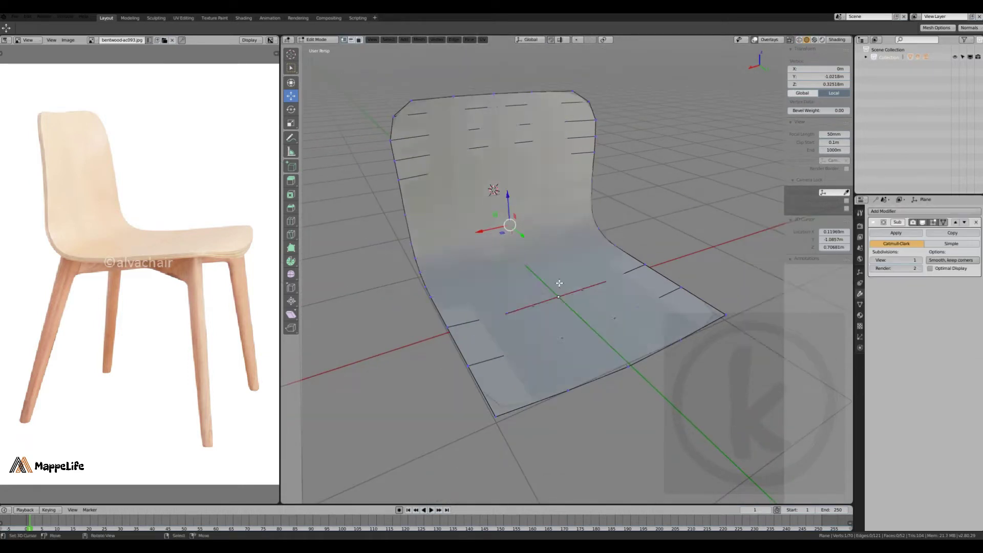
Step: In Front view, narrow the backrest's top vertex row along X and lower it along Z
key("KP_1")
left_click_drag(378, 128, 700, 269)
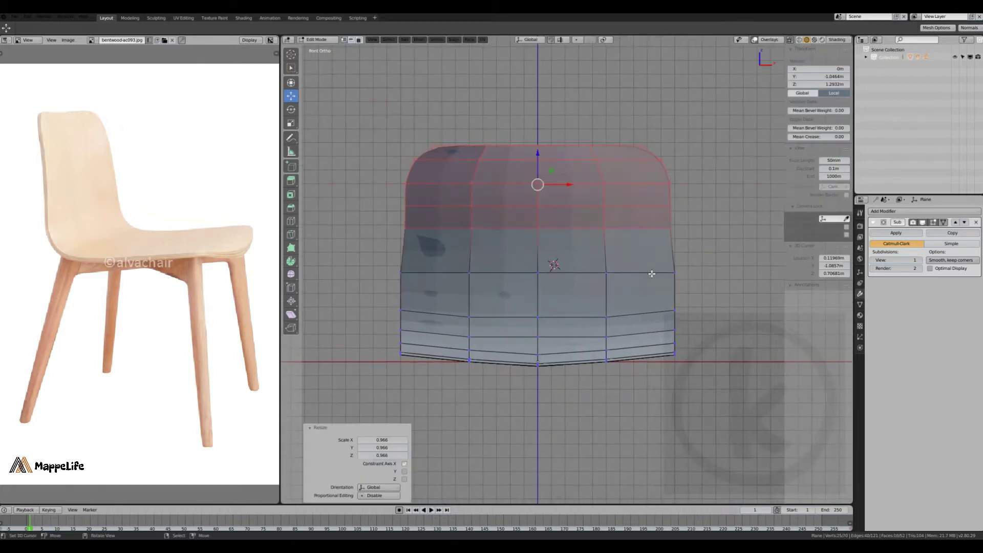
left_click(403, 228)
left_click(671, 228, "ctrl")
key("s")
key("x")
scroll(612, 280, "up", 2)
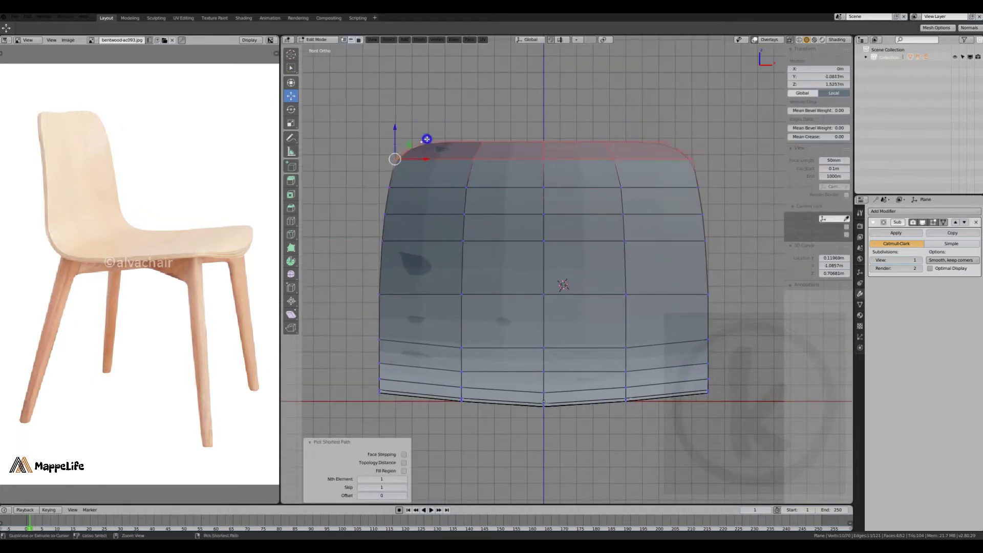
key("g")
key("z")
left_click(581, 256)
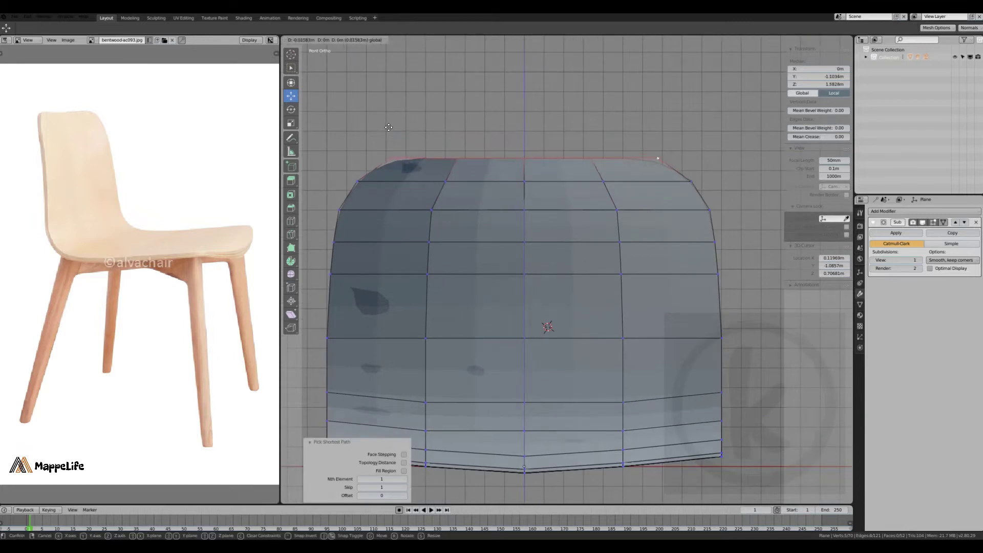
mouse_move(581, 256)
middle_mouse_down()
mouse_move(662, 263)
mouse_move(589, 240)
middle_mouse_up()
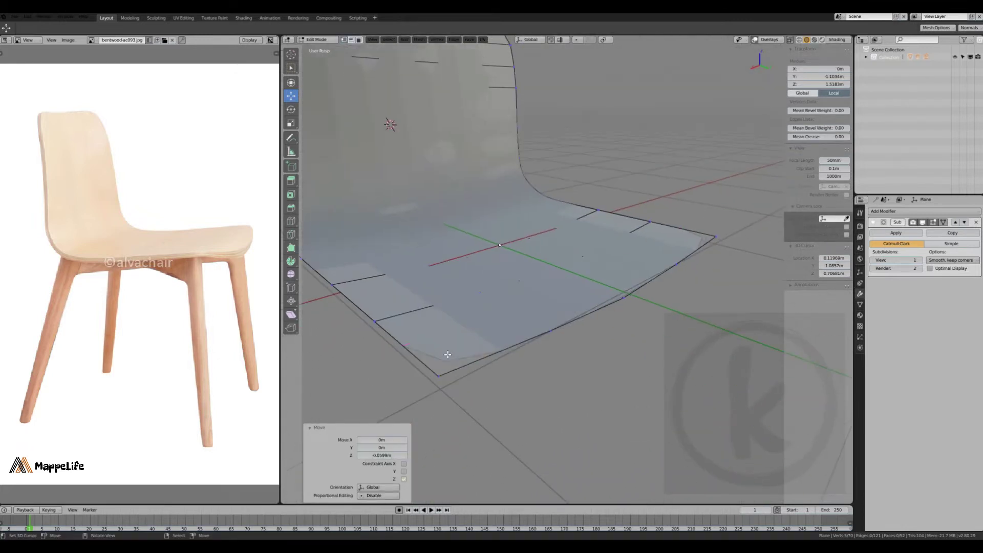
Step: Taper the seat's front edge along X to 0.868 of its width
left_click(389, 310)
left_click(763, 279, "ctrl")
scroll(538, 291, "up", 3)
scroll(538, 292, "down", 3)
key("s")
key("x")
left_click(532, 276)
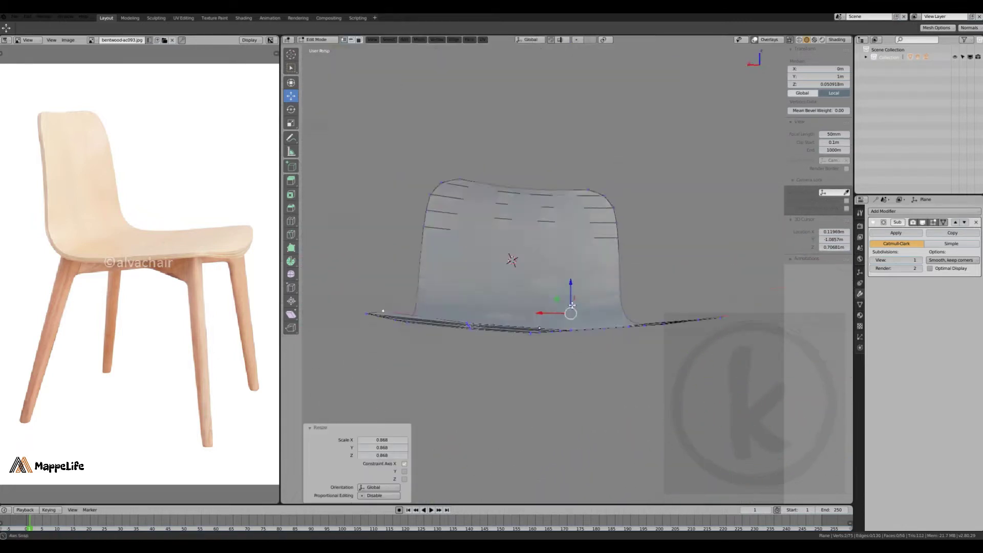
mouse_move(532, 276)
middle_mouse_down()
mouse_move(537, 268)
mouse_move(566, 311)
middle_mouse_up()
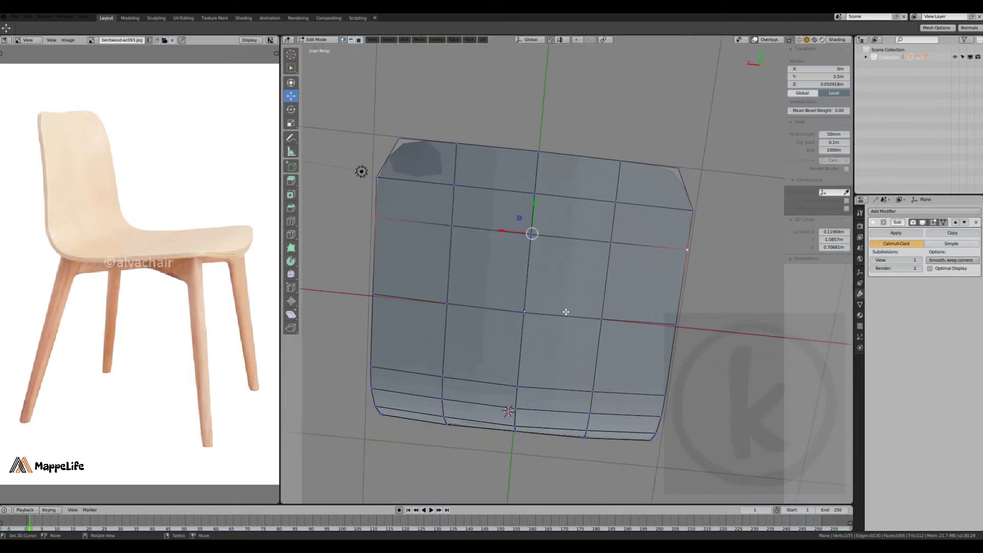
middle_click_drag(361, 171, 363, 304)
key("s")
key("x")
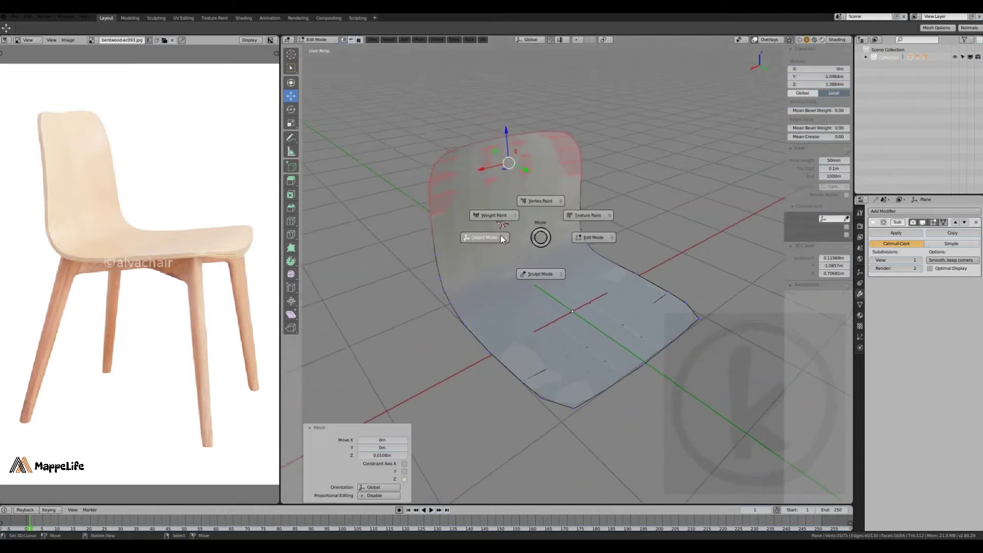
Step: Select the seat's front edge, cancel a trial move, and return to Object Mode
key("Escape")
mouse_move(501, 239)
middle_mouse_down()
mouse_move(461, 205)
mouse_move(614, 408)
middle_mouse_up()
left_click(419, 161, "ctrl")
key("g")
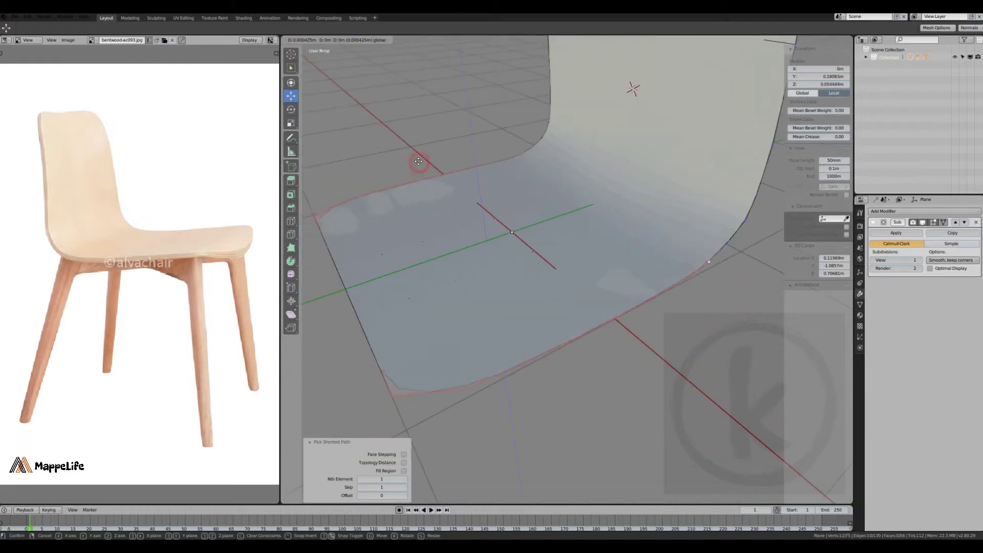
key("Escape")
middle_click_drag(419, 161, 555, 161)
scroll(512, 205, "down", 4)
key("Tab")
mouse_move(576, 300)
middle_mouse_down()
mouse_move(541, 271)
mouse_move(551, 266)
middle_mouse_up()
Step: Add a Solidify modifier, then scale the top vertices along X in Edit Mode
left_click(883, 211)
left_click(821, 285)
mouse_move(666, 305)
middle_mouse_down()
mouse_move(566, 303)
mouse_move(563, 337)
mouse_move(471, 251)
middle_mouse_up()
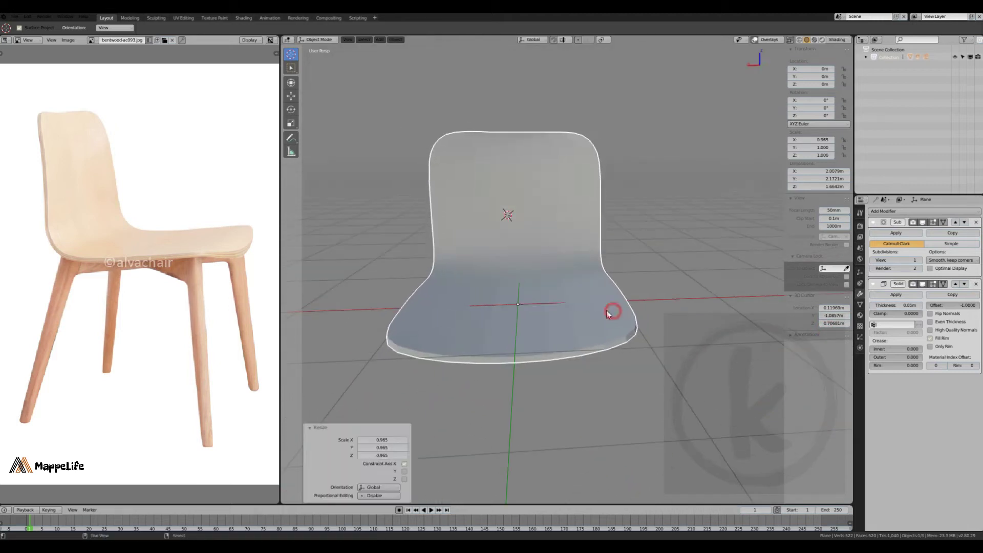
middle_click_drag(606, 309, 546, 280)
key("Tab")
key("s")
key("x")
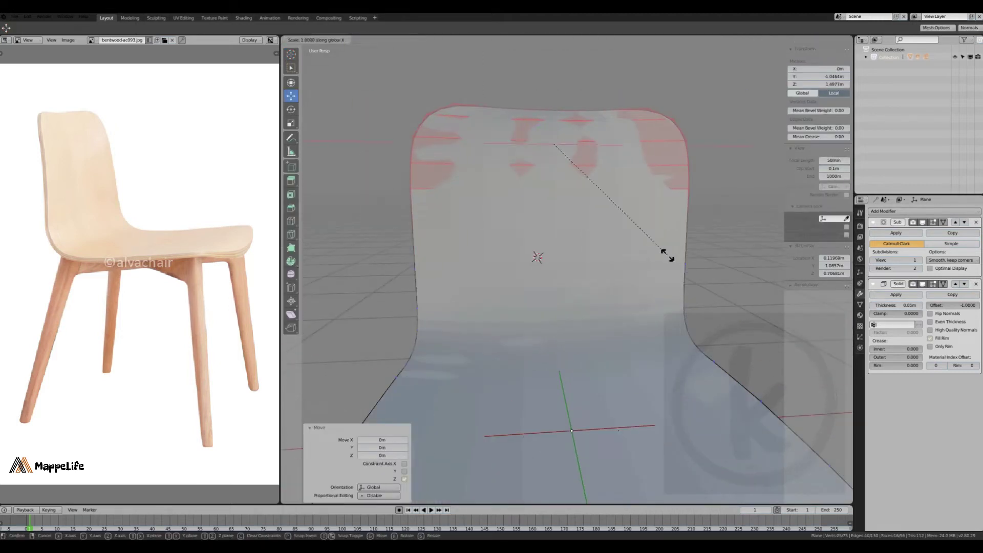
middle_click_drag(425, 239, 503, 250)
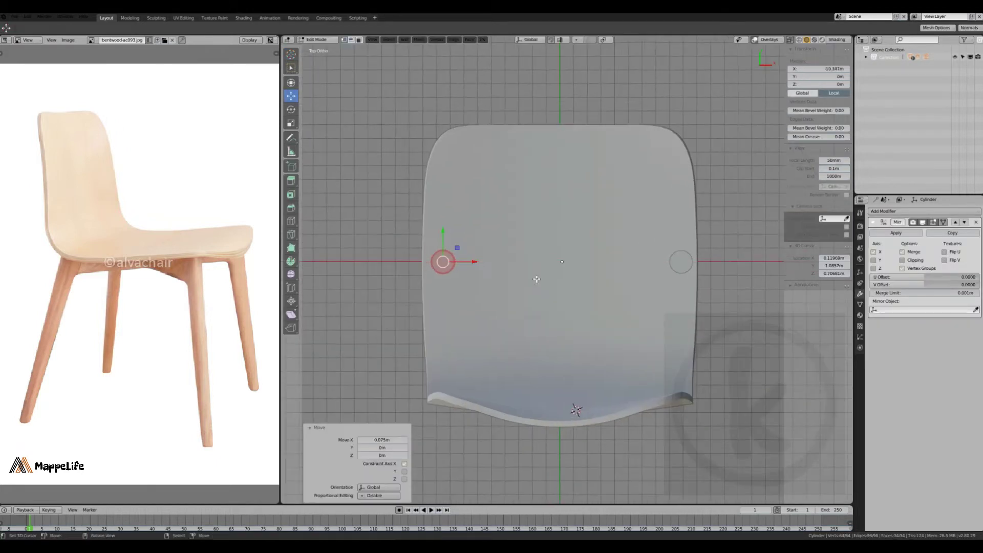
Step: Finish positioning the mirrored leg and return to Object Mode
key("Escape")
key("Tab")
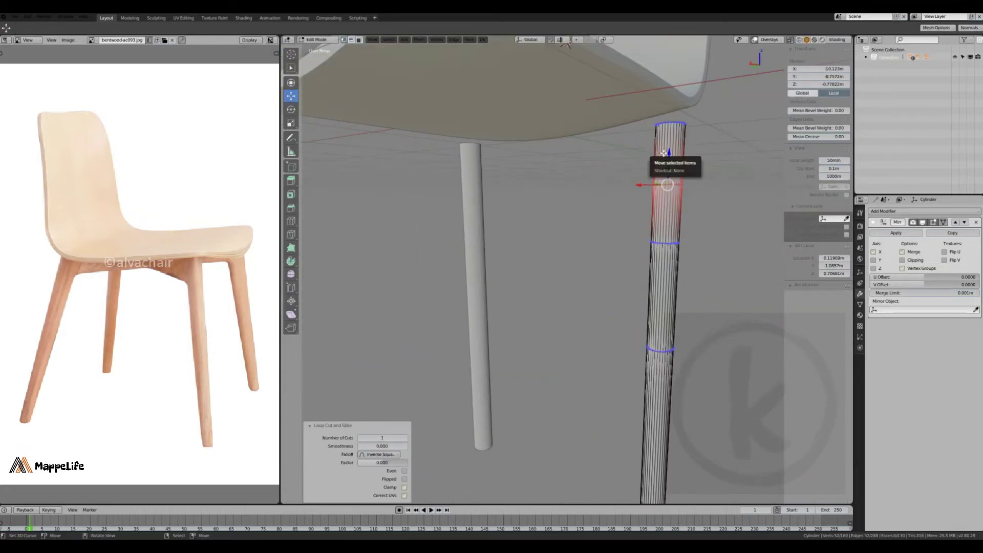
Step: Select the leg's top ring and move it along Y into a support arm
mouse_move(663, 153)
middle_mouse_down()
mouse_move(604, 220)
mouse_move(637, 183)
mouse_move(630, 202)
mouse_move(671, 212)
mouse_move(604, 220)
mouse_move(547, 279)
mouse_move(512, 241)
middle_mouse_up()
left_click(604, 220, "alt")
key("g")
key("y")
left_click(640, 230)
Step: From the bottom view, select the linked lower leg part and scale it down
left_click(291, 83)
middle_click_drag(491, 205, 473, 145)
key("ctrl+KP_7")
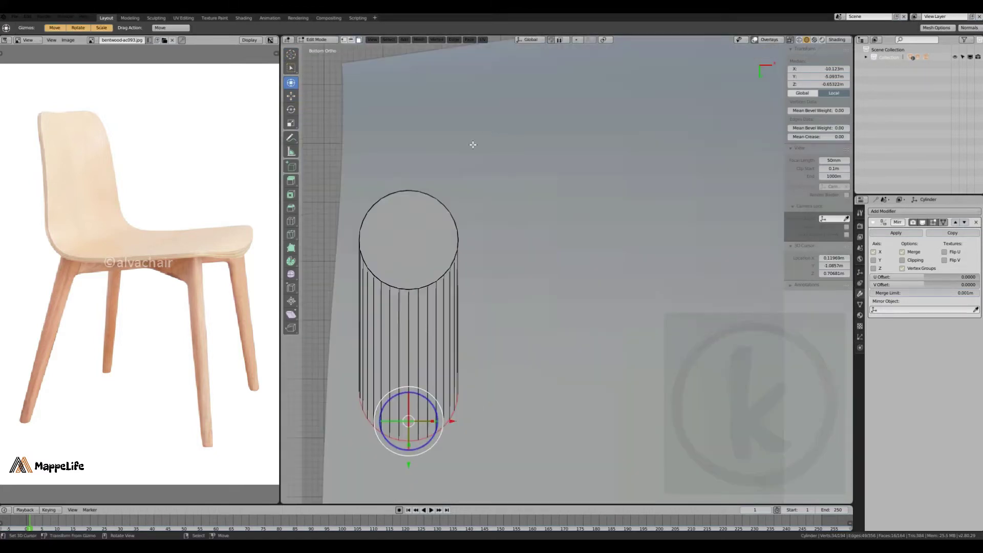
key("KP_Decimal")
key("ctrl+l")
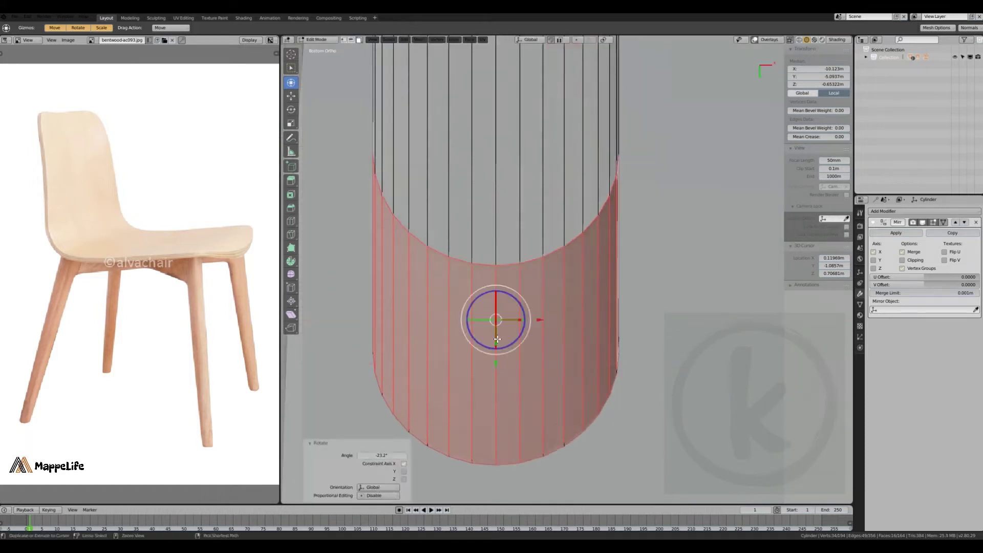
middle_click_drag(491, 318, 566, 117)
key("s")
left_click(515, 235)
Step: Scale the leg section further and raise it slightly
middle_click_drag(516, 234, 529, 183)
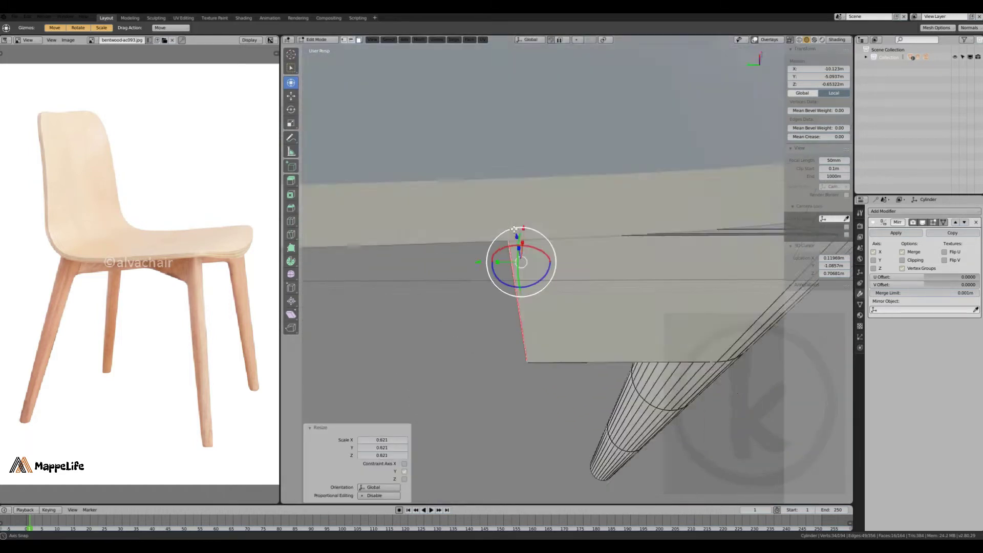
key("s")
left_click(624, 221)
mouse_move(624, 222)
middle_mouse_down()
mouse_move(670, 272)
mouse_move(483, 179)
mouse_move(679, 208)
mouse_move(518, 291)
middle_mouse_up()
left_click(648, 272)
left_click(478, 168)
Step: Add centred edge loops along the seat rail
key("ctrl+r")
left_click(458, 273)
right_click(458, 273)
mouse_move(458, 273)
middle_mouse_down()
mouse_move(519, 215)
mouse_move(604, 287)
mouse_move(634, 380)
mouse_move(660, 287)
mouse_move(666, 333)
mouse_move(580, 348)
mouse_move(665, 204)
middle_mouse_up()
left_click(618, 266)
Step: Add a Subdivision Surface modifier to the leg and set it to Simple
left_click(896, 211)
left_click(819, 340)
left_click(637, 264, "ctrl")
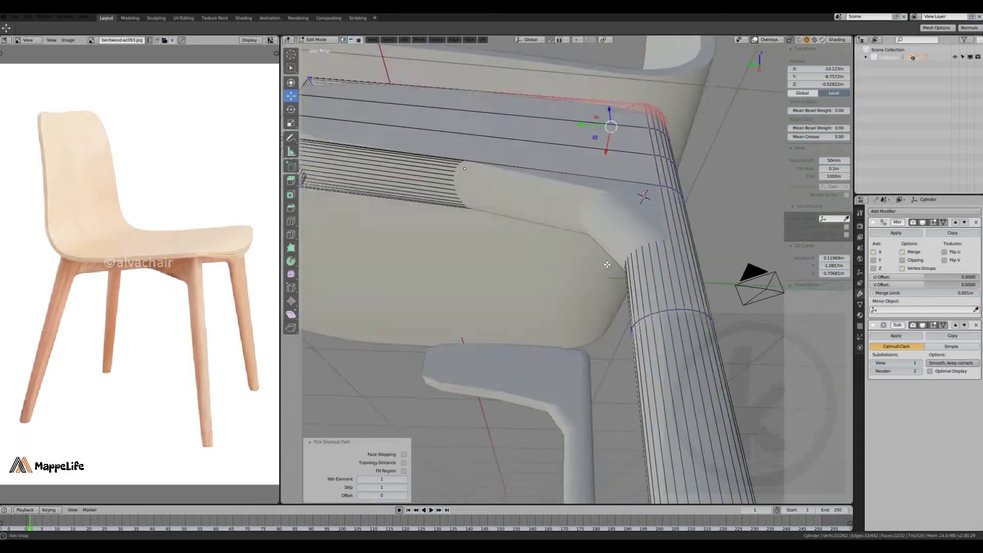
left_click(947, 346)
mouse_move(589, 282)
middle_mouse_down()
mouse_move(563, 246)
mouse_move(574, 266)
mouse_move(527, 230)
mouse_move(543, 266)
mouse_move(563, 215)
mouse_move(615, 268)
mouse_move(589, 256)
mouse_move(579, 310)
middle_mouse_up()
Step: Lengthen the chair leg vertically and taper its bottom and upper edge loops in Left Ortho view
key("g")
key("z")
left_click(578, 297)
key("ctrl+KP_3")
left_click(621, 308)
scroll(599, 455, "down", 2)
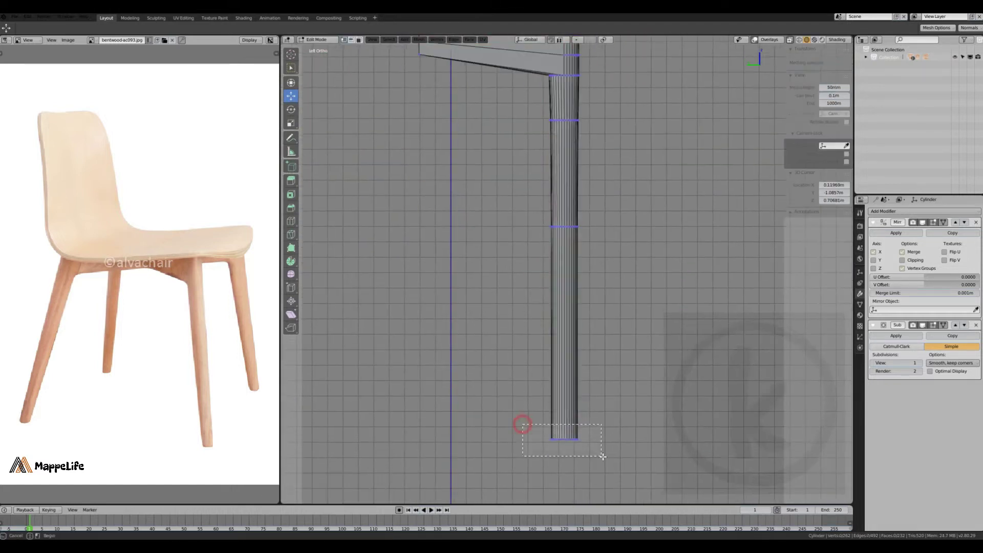
scroll(548, 250, "down", 2)
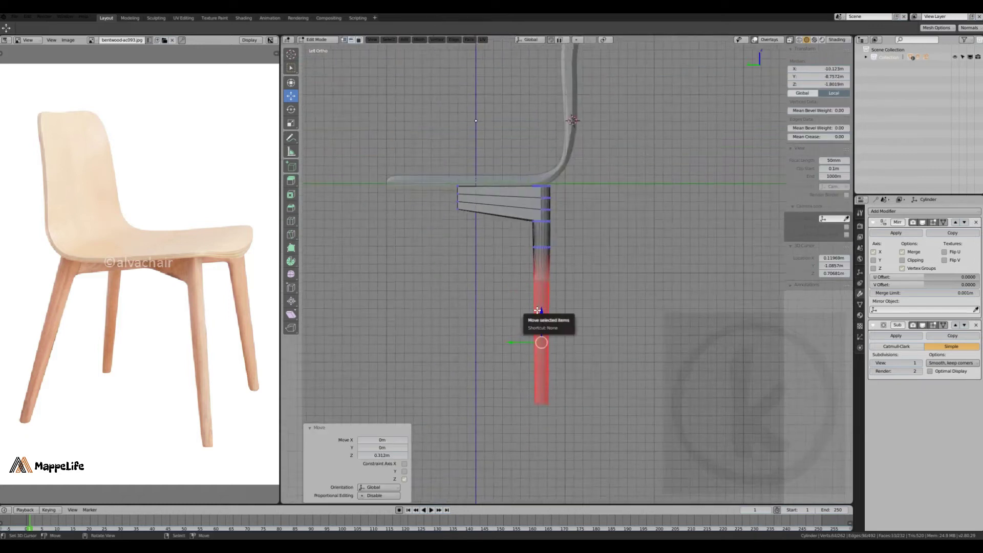
key("s")
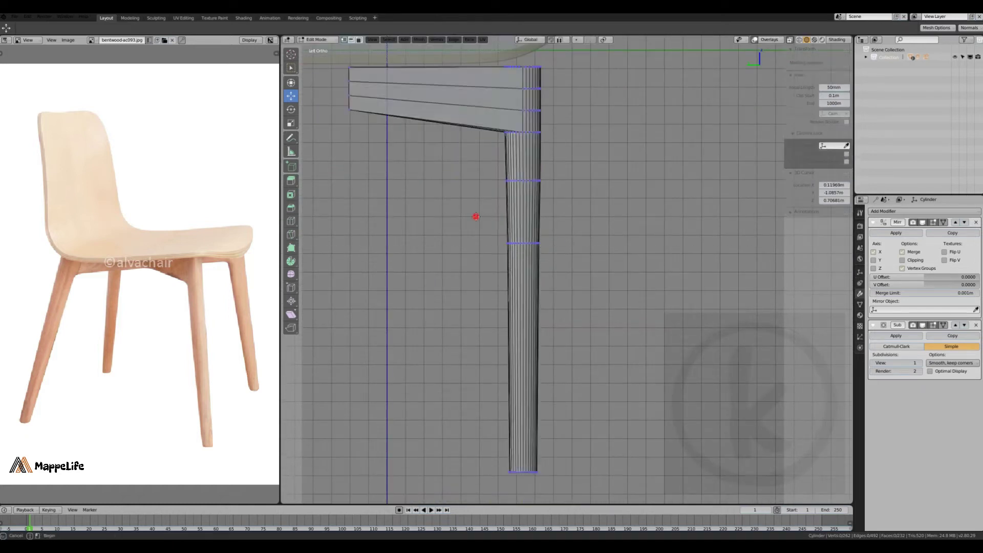
left_click(562, 345)
Step: Move the seat rail's end so it lines up with the leg
middle_click_drag(550, 182, 542, 169)
scroll(615, 425, "down", 3)
left_click(538, 381, "alt+shift")
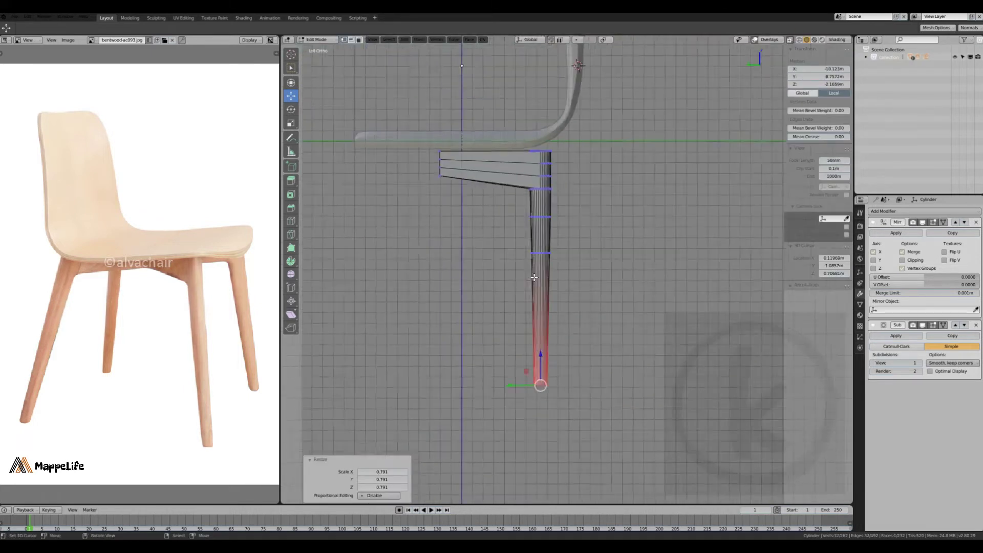
scroll(613, 283, "up", 4)
scroll(614, 282, "down", 2)
left_click_drag(501, 154, 619, 285, "shift")
key("g")
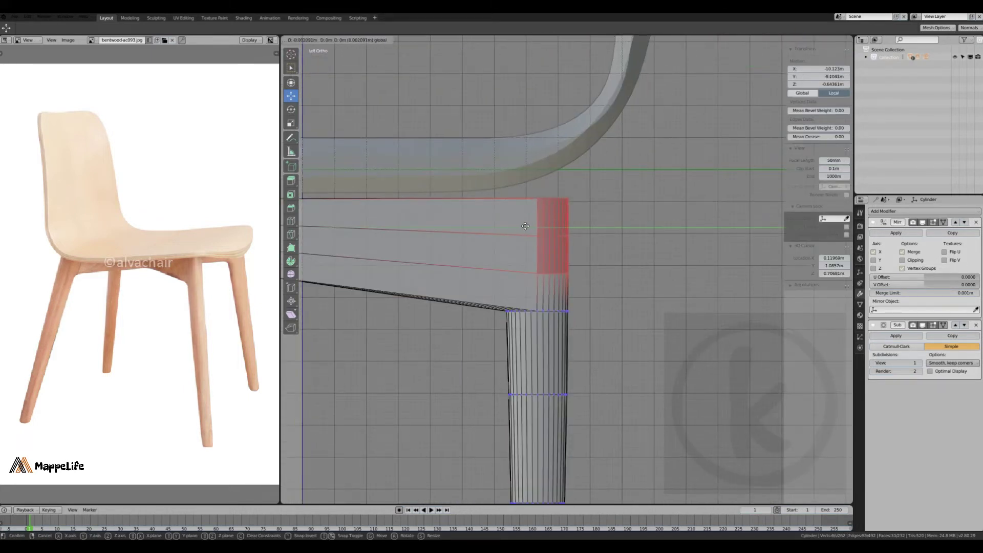
left_click(498, 241)
Step: From Bottom view, copy the leg piece 1.34 m along Y toward the seat's front
scroll(498, 241, "down", 4)
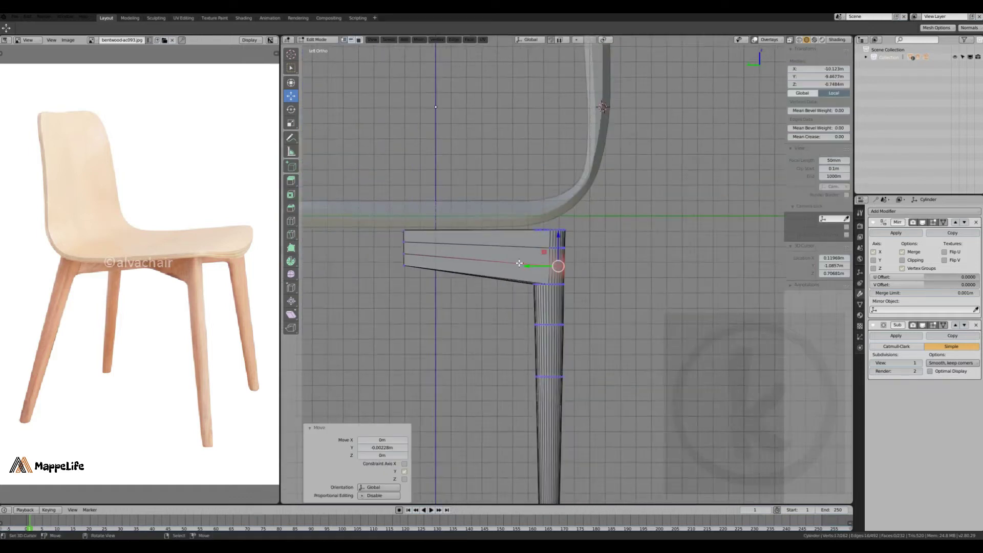
middle_click_drag(555, 266, 548, 250)
key("grave")
left_click(548, 251)
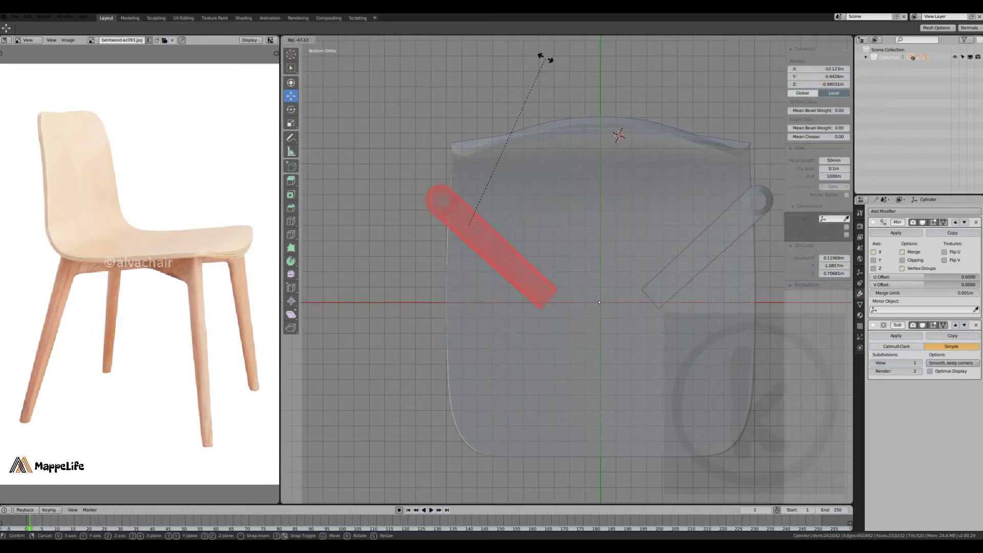
middle_click_drag(546, 292, 510, 227, "shift")
key("g")
key("y")
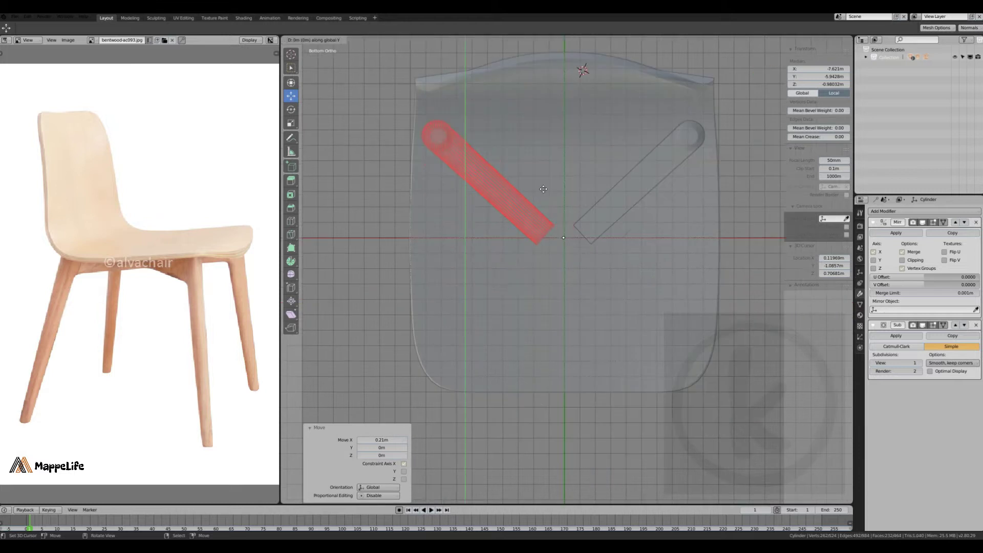
scroll(558, 397, "up", 3)
key("shift+s")
Step: Undo the stray leg copy and return to Object Mode
scroll(520, 313, "down", 1)
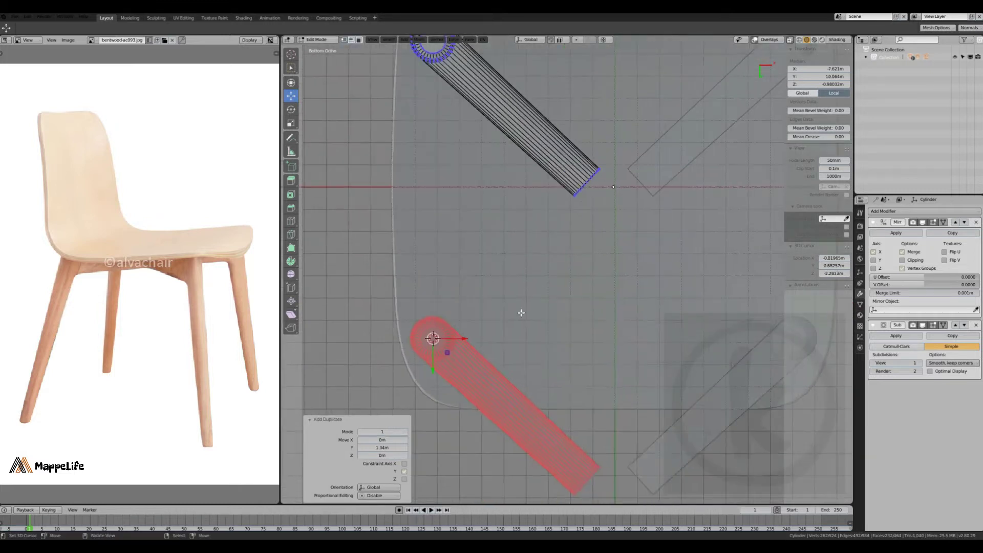
left_click(466, 75)
scroll(543, 247, "down", 2)
key("ctrl+z")
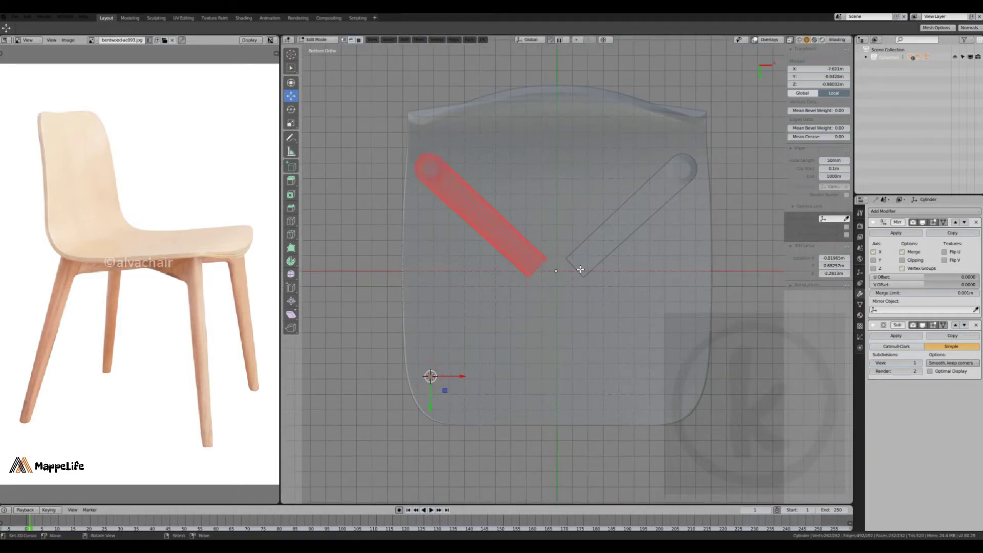
key("Tab")
mouse_move(492, 224)
middle_mouse_down()
mouse_move(569, 112)
mouse_move(522, 348)
middle_mouse_up()
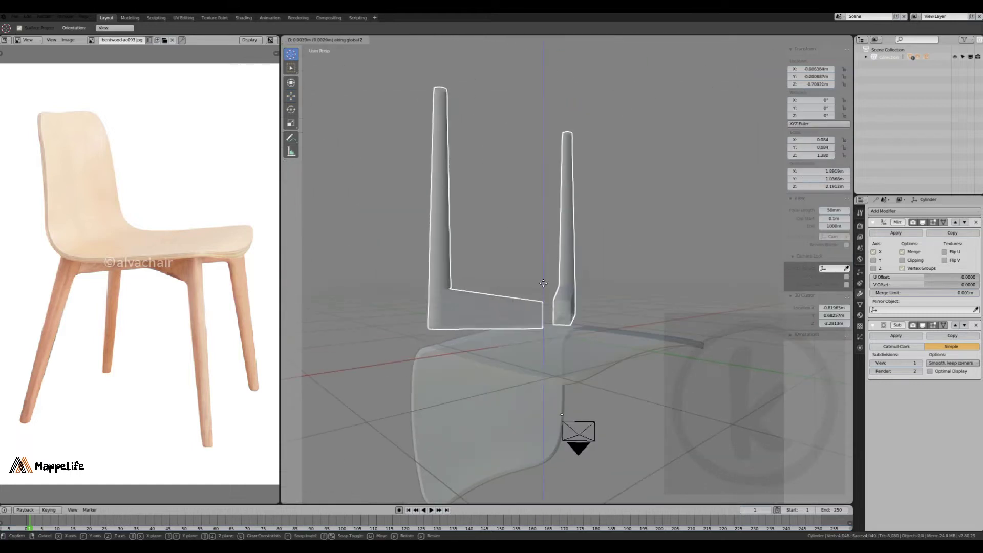
Step: Duplicate the leg pair toward the seat's front and rotate the front leg in Bottom view
key("g")
key("z")
left_click(522, 348)
key("ctrl+KP_7")
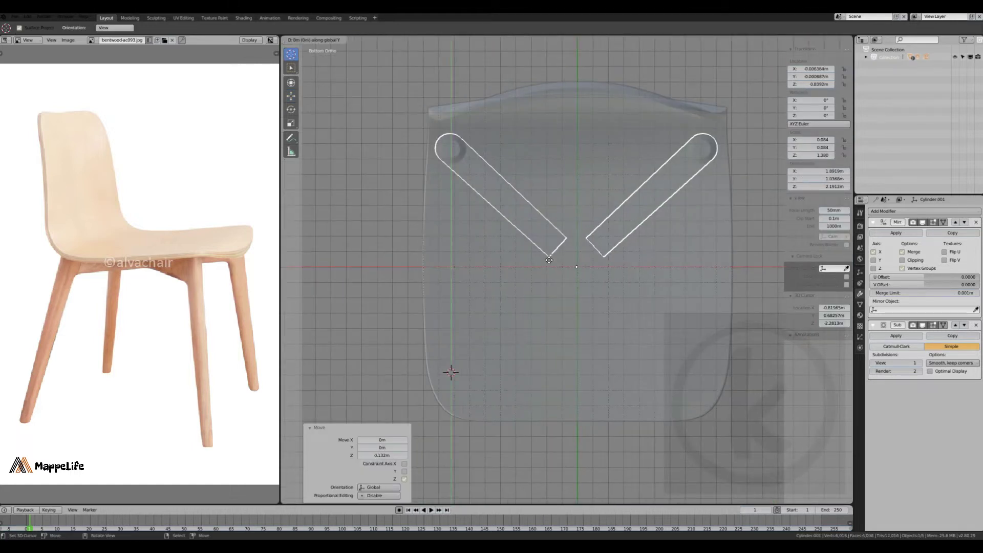
key("Tab")
scroll(511, 359, "up", 3)
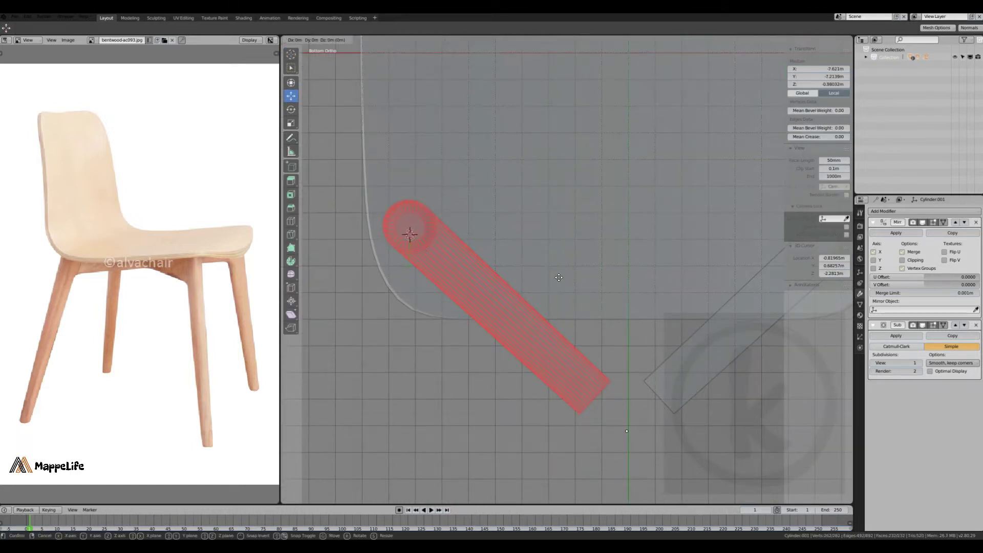
left_click(492, 121)
scroll(582, 279, "down", 3)
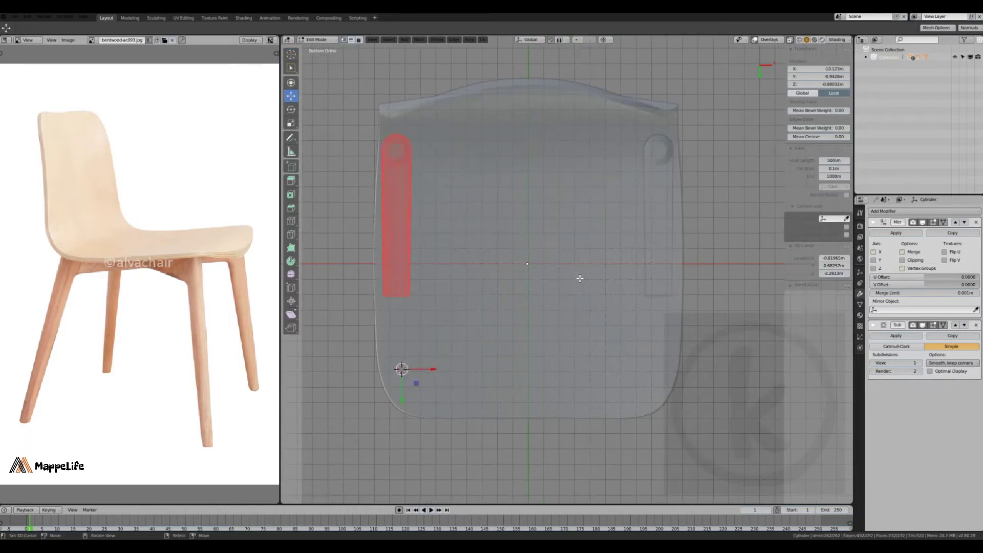
scroll(579, 278, "up", 4)
scroll(533, 241, "down", 3)
middle_click_drag(533, 241, 586, 307, "shift")
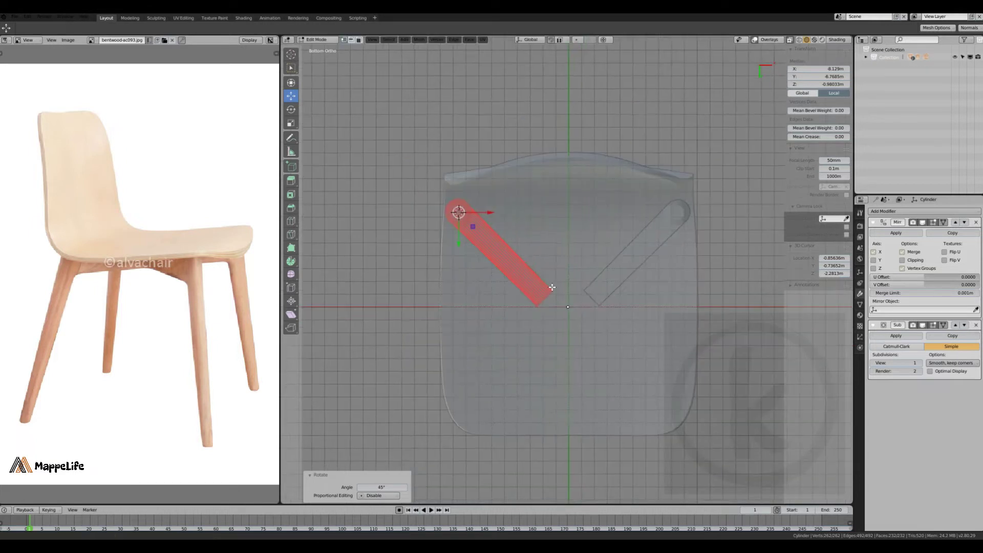
left_click(549, 285)
key("Tab")
Step: Copy the leg pair along X and rotate the copy 45° around the 3D cursor
scroll(555, 281, "up", 2)
key("g")
key("x")
left_click(529, 260)
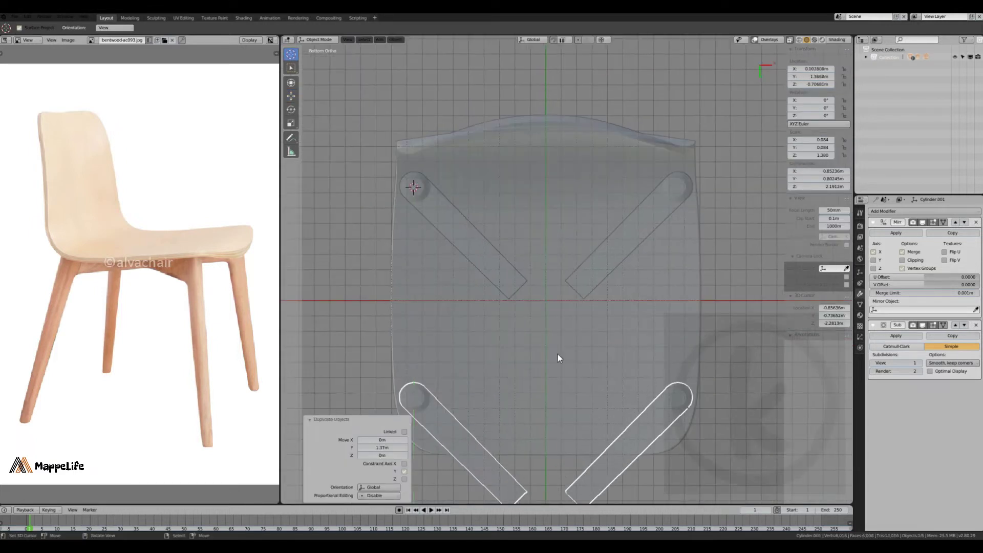
key("Tab")
middle_click_drag(558, 358, 476, 357, "shift")
key("Escape")
right_click(505, 281, "shift")
type("r45")
key("Return")
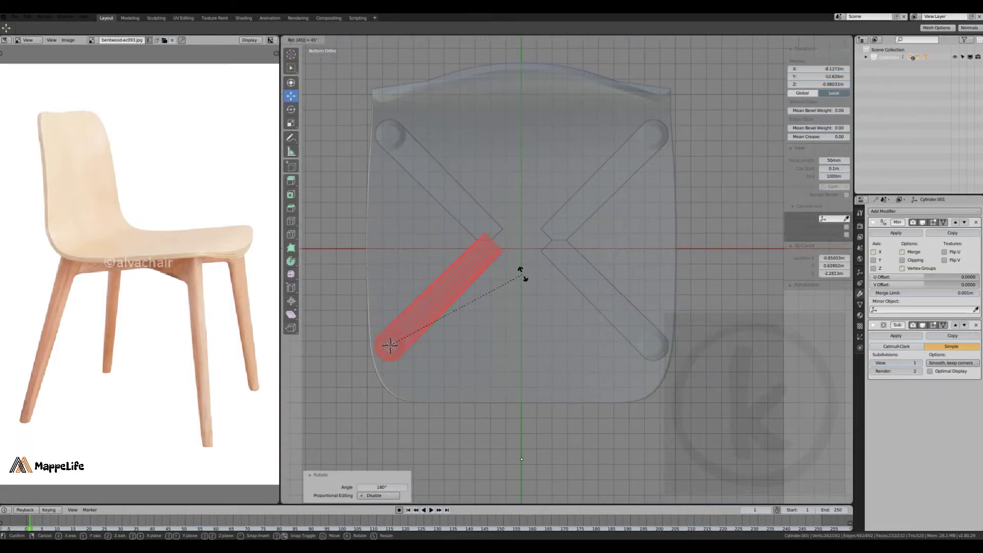
left_click(492, 324)
Step: Move the other leg piece into the X-shaped cross beneath the seat
scroll(564, 290, "down", 2)
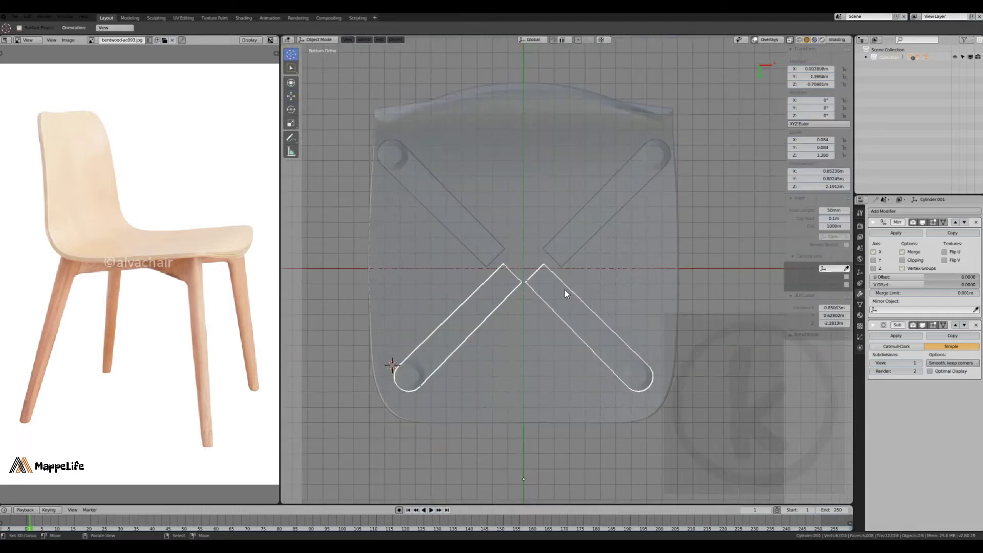
left_click(451, 259)
key("Tab")
left_click(502, 255)
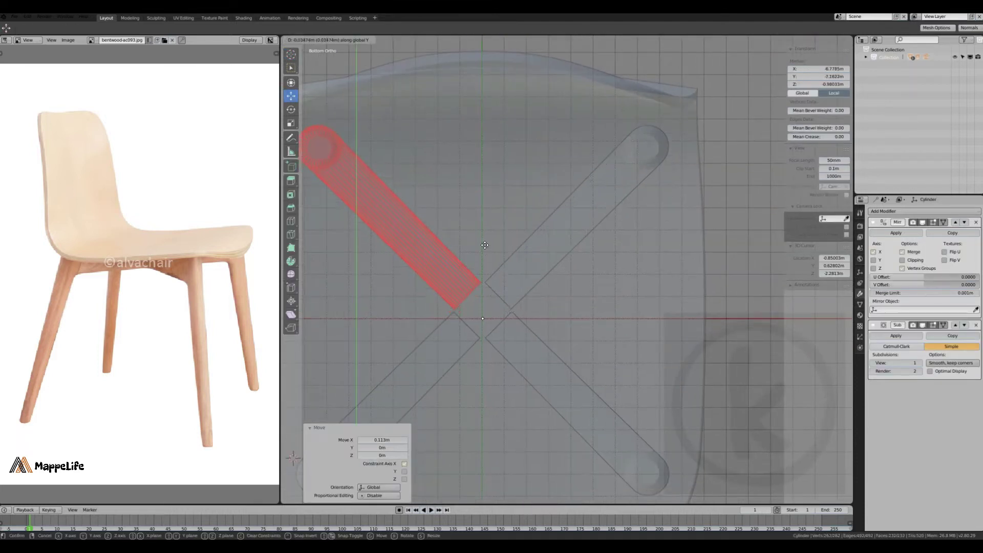
scroll(501, 254, "down", 3)
key("Tab")
mouse_move(502, 254)
middle_mouse_down()
mouse_move(561, 170)
mouse_move(530, 246)
middle_mouse_up()
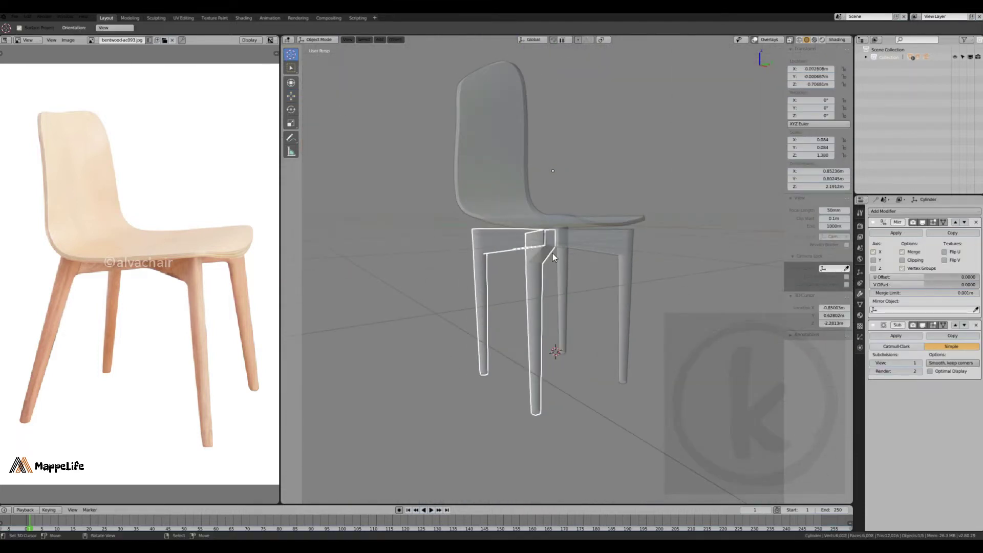
Step: Set the pivot to the 3D cursor and tilt the back leg outward
left_click(548, 249)
key("Tab")
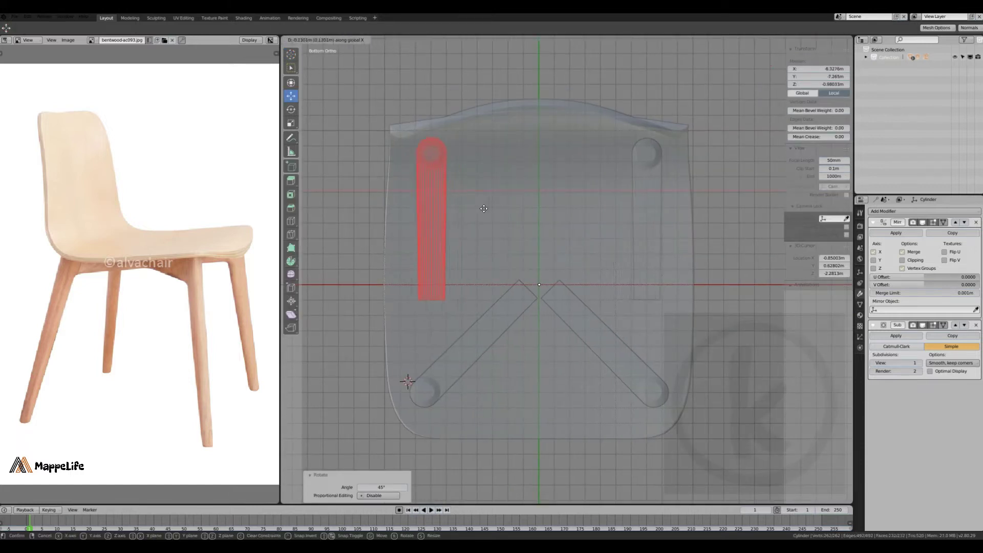
middle_click_drag(483, 209, 561, 240)
key("grave")
left_click(561, 239)
left_click(594, 40)
left_click(597, 70)
key("r")
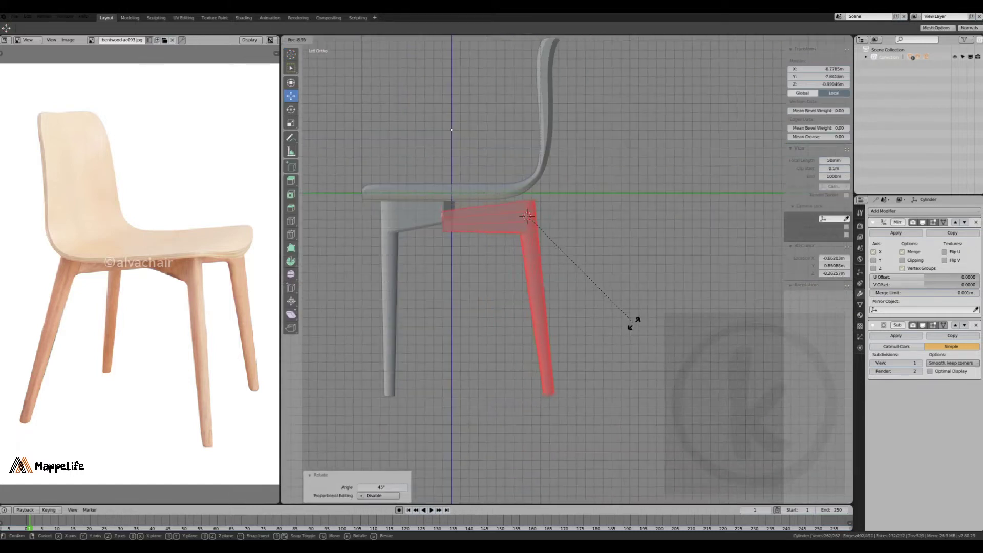
middle_click_drag(646, 306, 525, 228)
key("ctrl+KP_7")
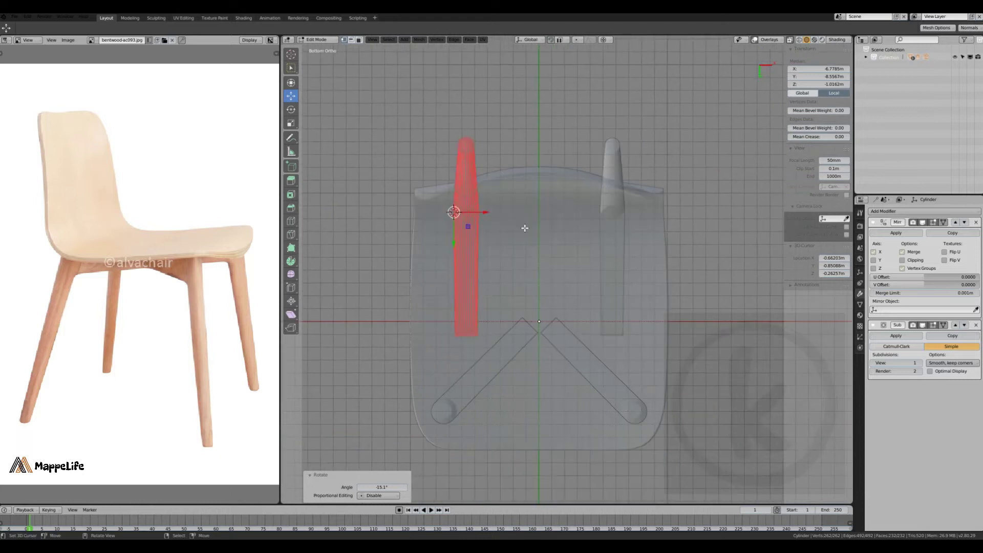
left_click(522, 169)
Step: Select the rail edges near the leg's top, then clear them and view from the left
key("ctrl+KP_3")
key("alt+a")
key("b")
left_click_drag(457, 191, 506, 275)
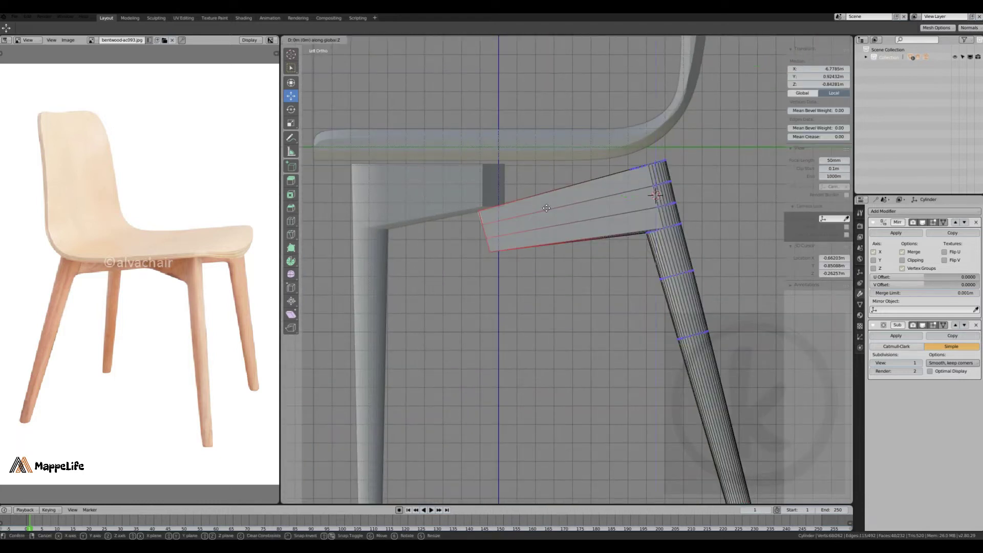
middle_click_drag(498, 193, 503, 218)
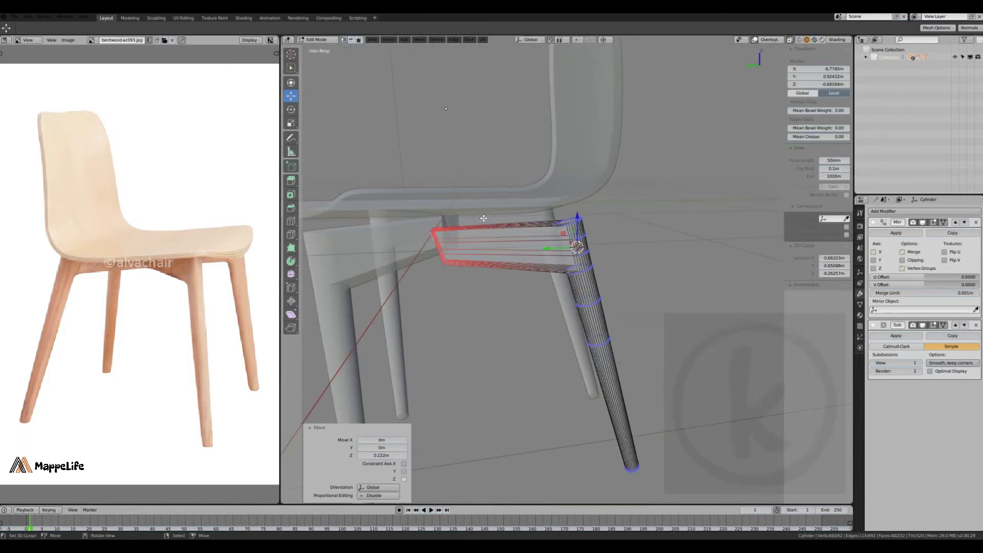
scroll(503, 218, "up", 5)
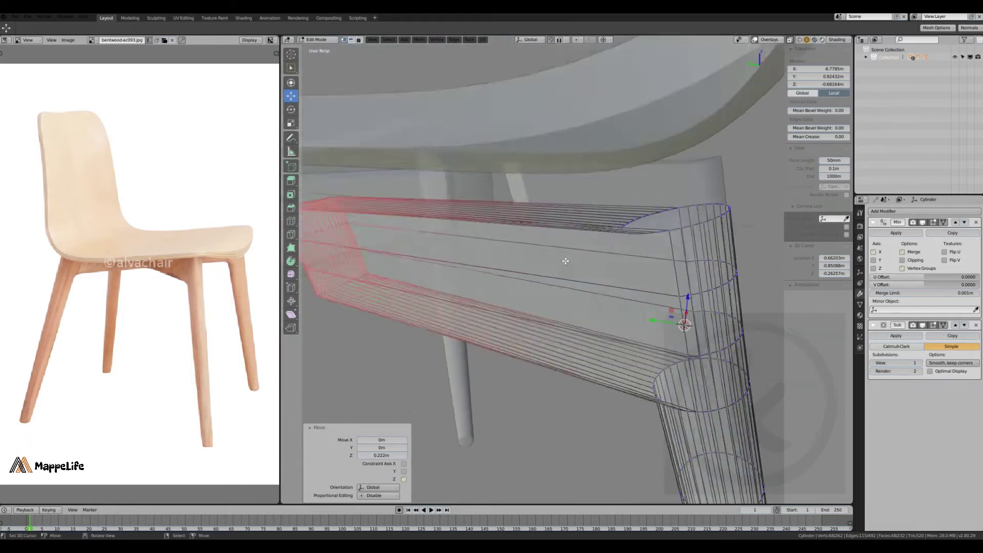
middle_click_drag(503, 218, 628, 275)
left_click(627, 275, "ctrl")
scroll(627, 276, "down", 5)
key("alt+a")
key("grave")
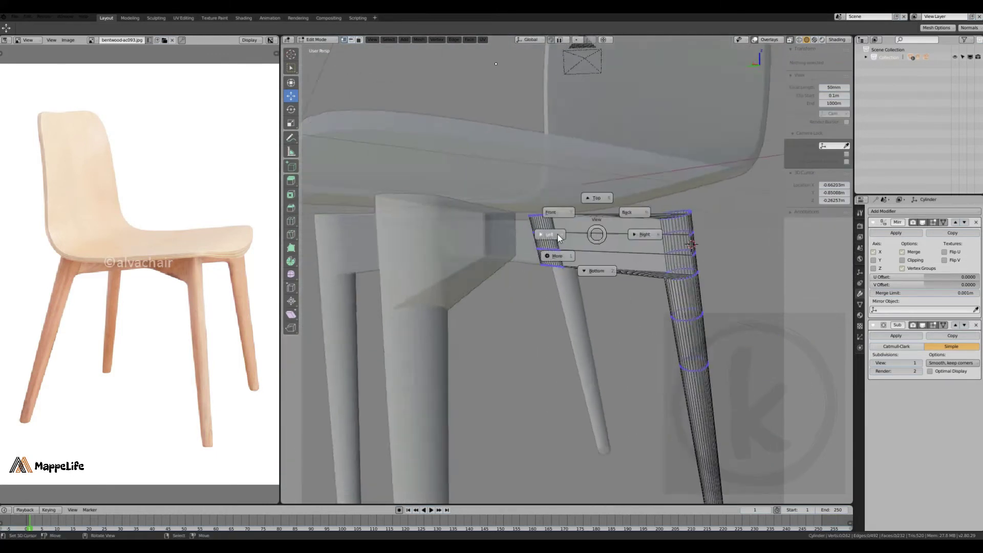
left_click(534, 245)
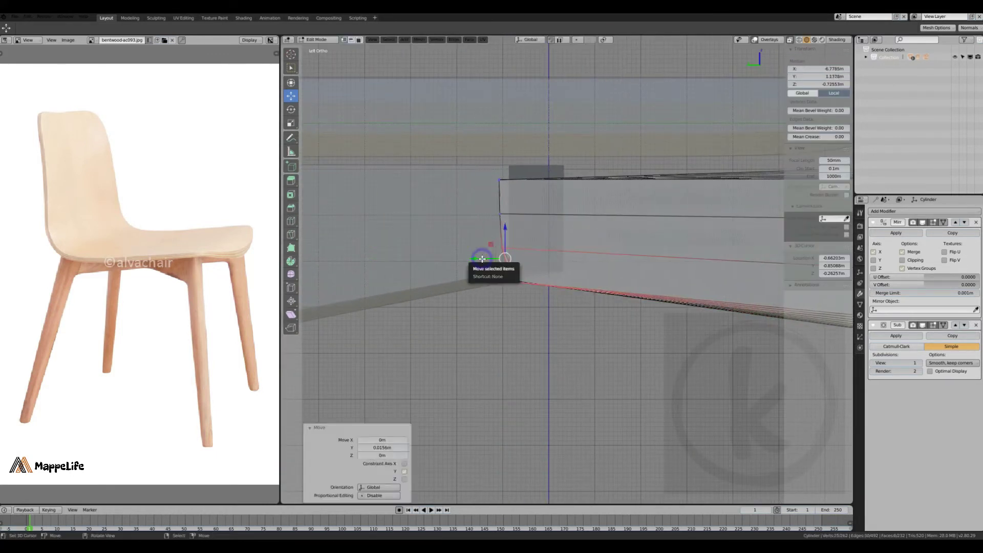
Step: Slide the rail's end edge loop along the rail under the seat
left_click(520, 266)
left_click(505, 281, "alt")
key("g")
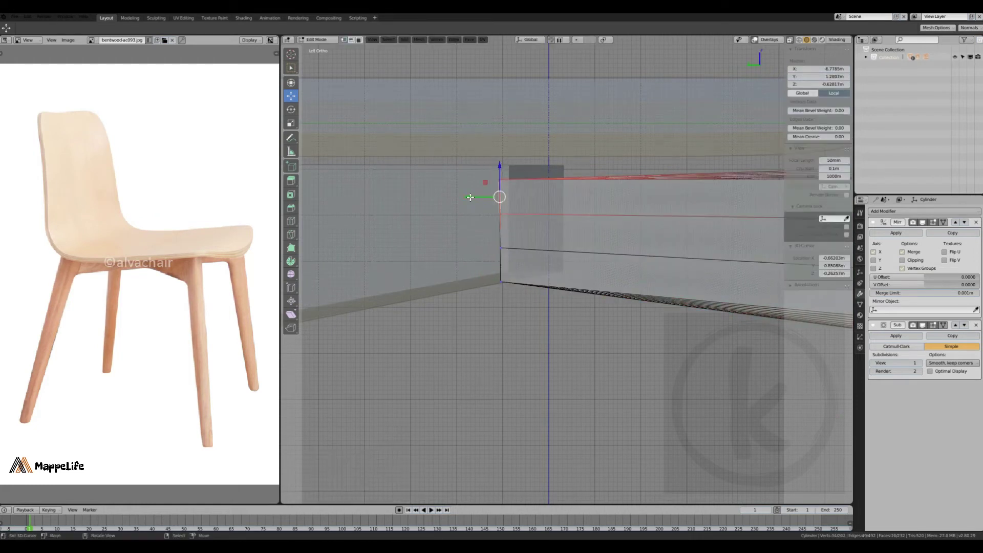
left_click(500, 176)
scroll(476, 237, "down", 4)
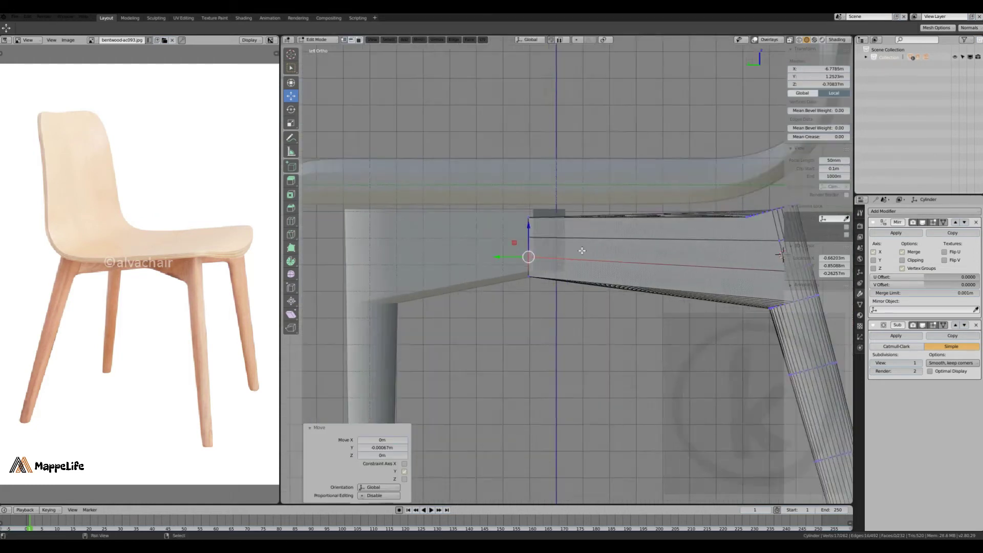
Step: Raise the whole leg mesh vertically so it meets the seat's underside
key("a")
key("g")
key("z")
middle_click_drag(608, 254, 586, 301)
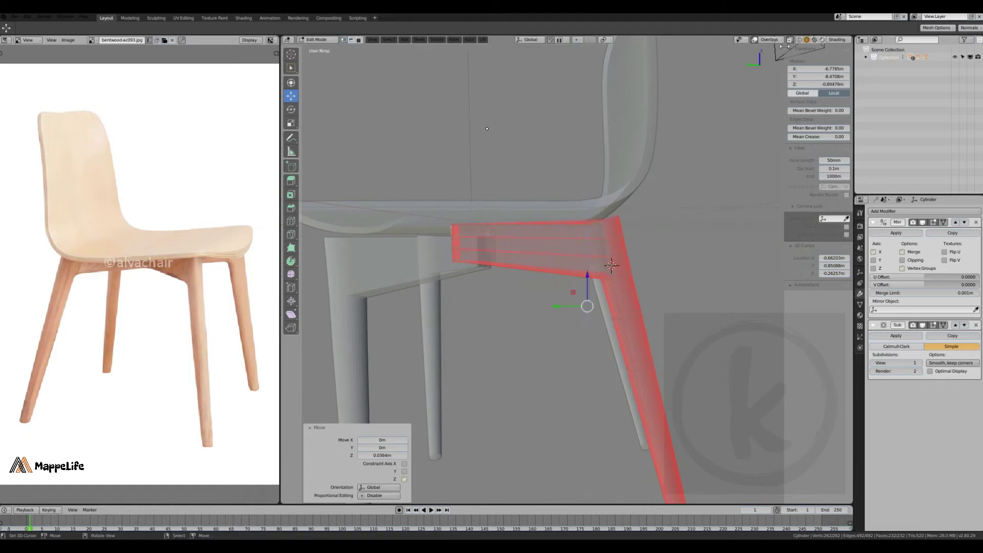
left_click(555, 276)
Step: Rotate the leg 45° in Bottom view, slide it along Y, and select its top edge ring
key("ctrl+KP_7")
type("r")
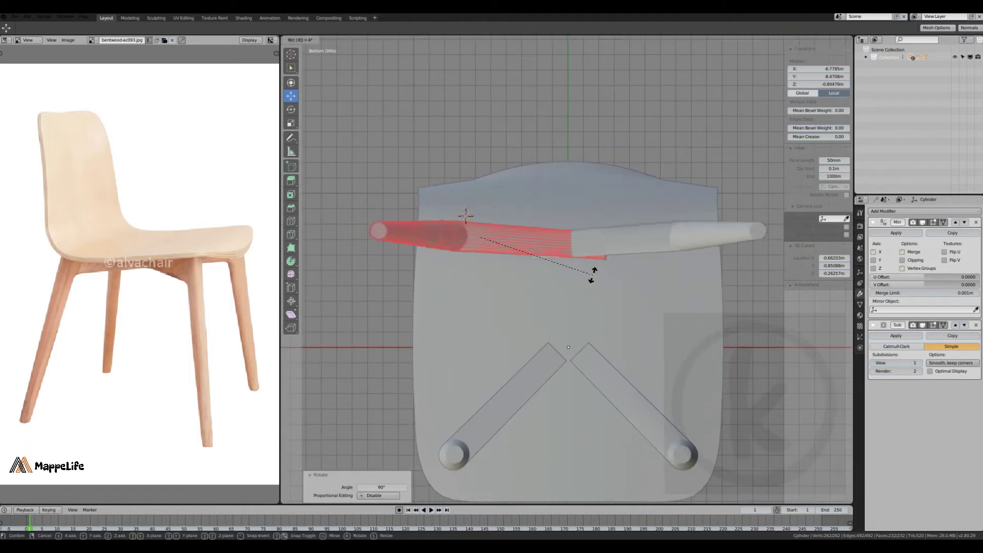
type("5")
key("Return")
key("y")
left_click(478, 232)
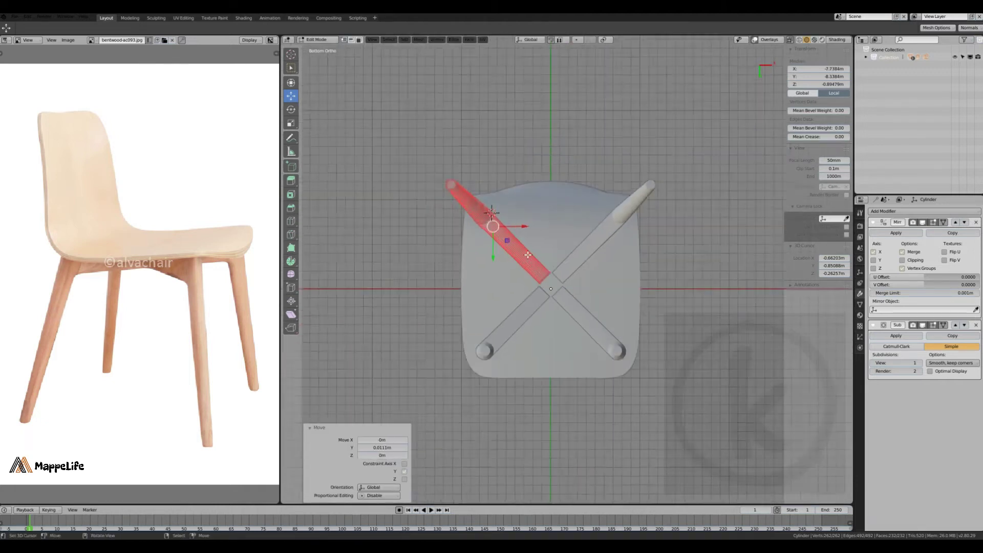
mouse_move(491, 240)
middle_mouse_down()
mouse_move(615, 249)
mouse_move(645, 226)
middle_mouse_up()
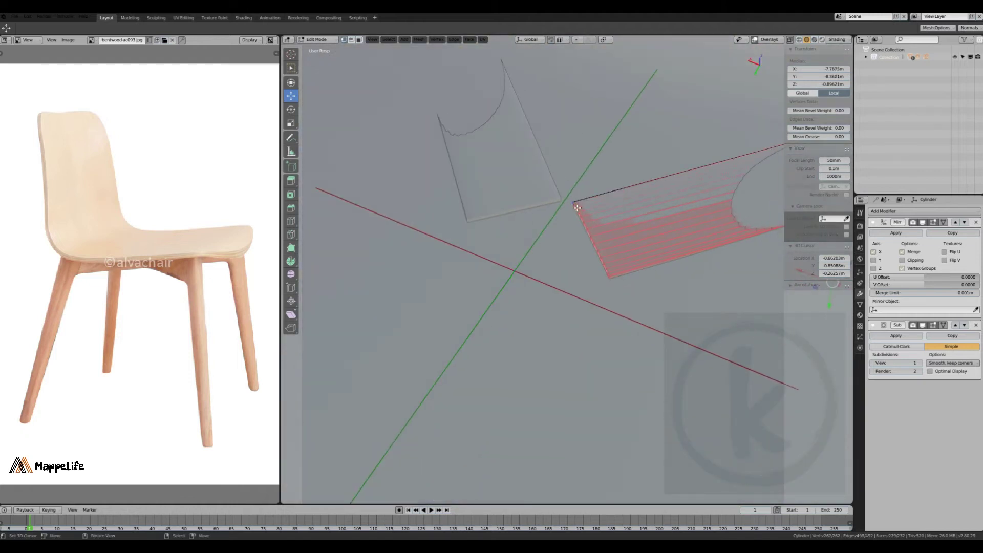
scroll(665, 215, "up", 3)
left_click(672, 209, "ctrl")
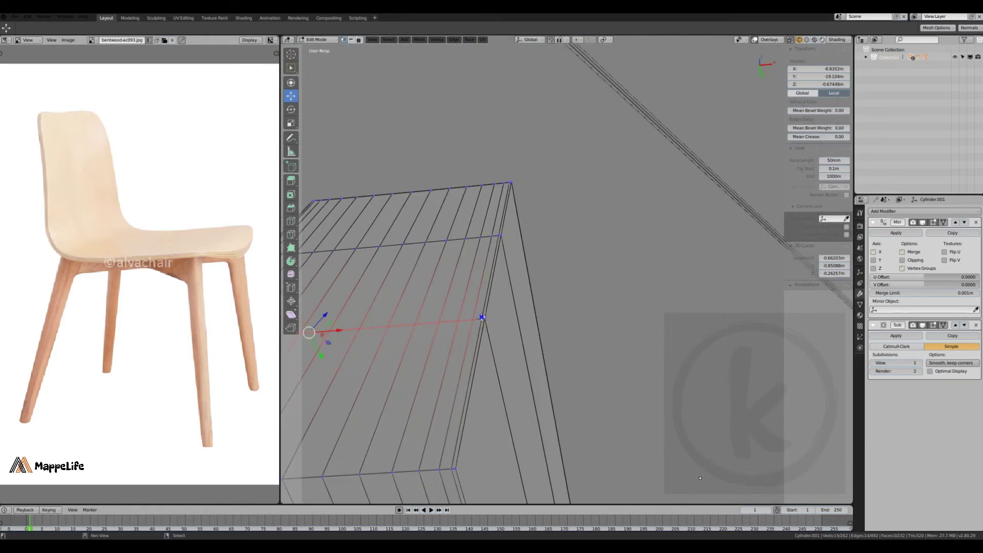
Step: Reposition the edge ring and adjust the rail end's corner vertices
left_click(568, 338)
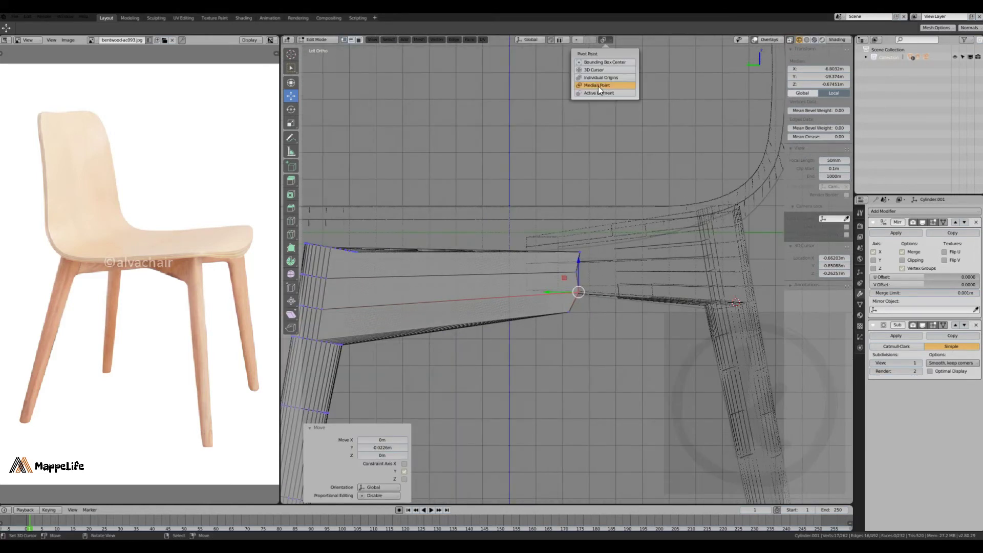
left_click(525, 334)
key("g")
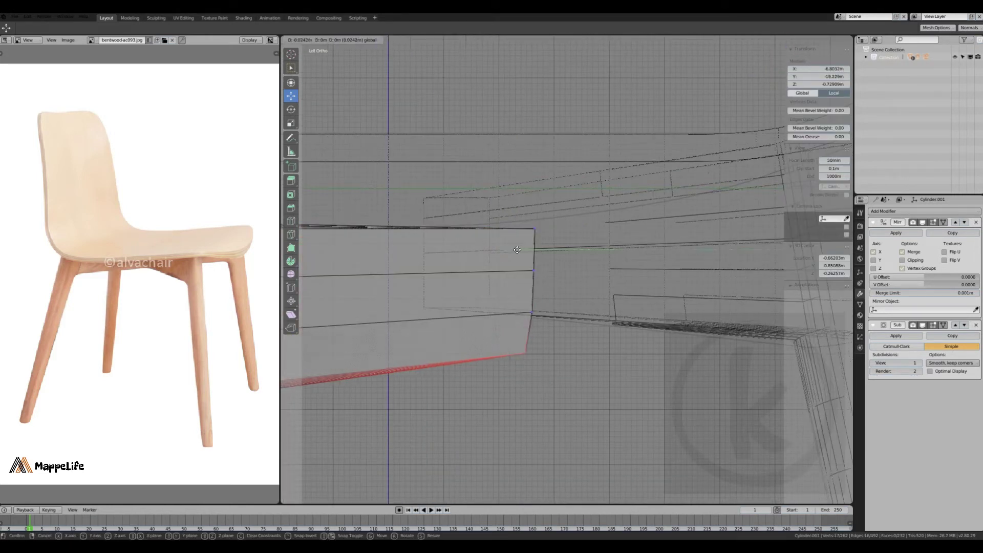
left_click(517, 299)
key("b")
left_click_drag(515, 255, 517, 254)
scroll(536, 261, "down", 5)
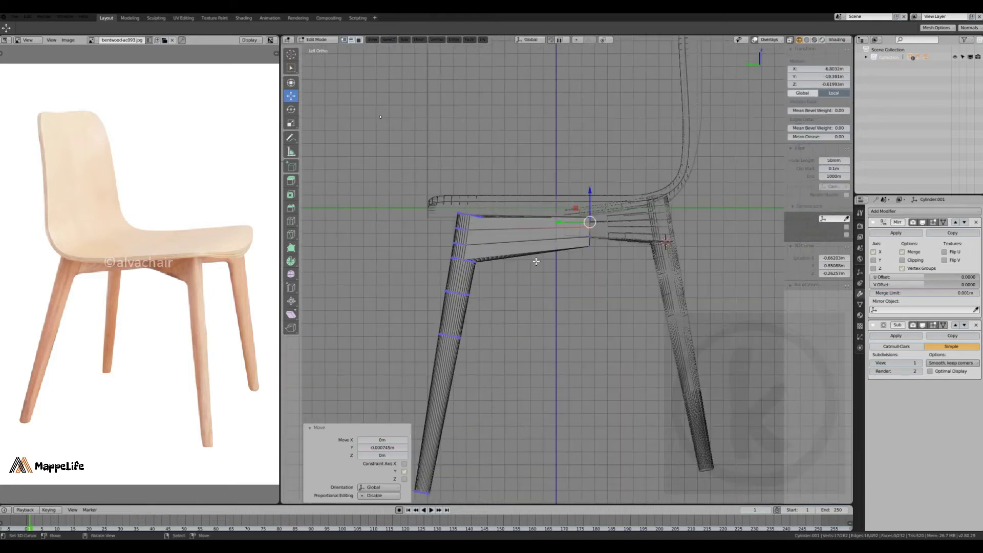
scroll(574, 231, "up", 4)
Step: Raise the whole second leg under the seat, rotate it in Bottom view, and slide it along X
key("a")
scroll(581, 284, "down", 4)
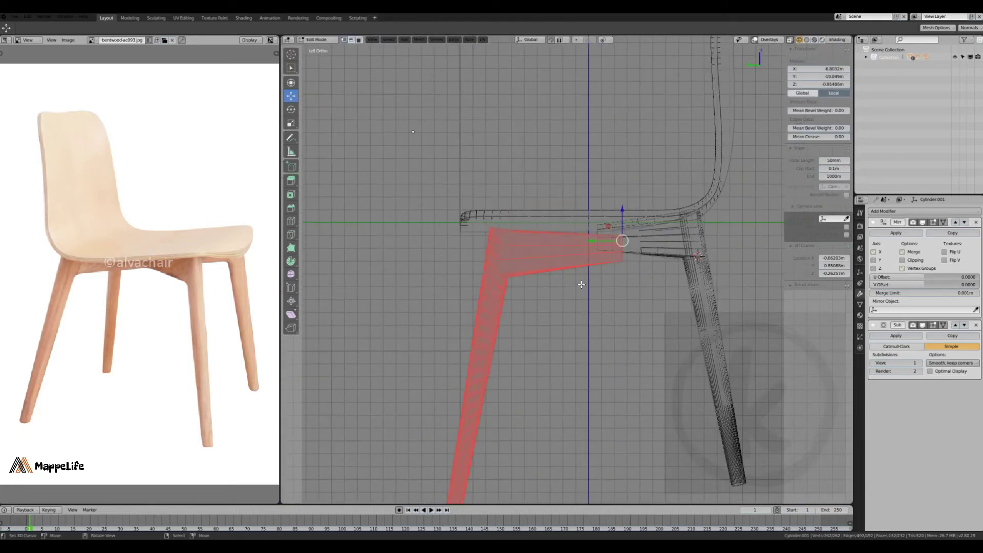
left_click_drag(524, 275, 525, 270)
middle_click_drag(522, 300, 515, 305)
key("ctrl+KP_7")
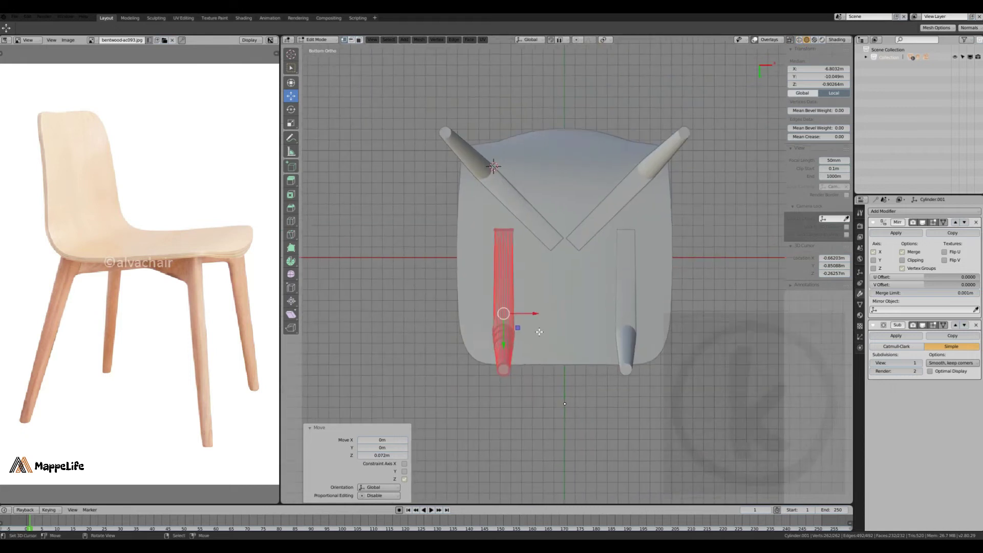
key("r")
left_click_drag(506, 315, 443, 389)
scroll(442, 389, "up", 1)
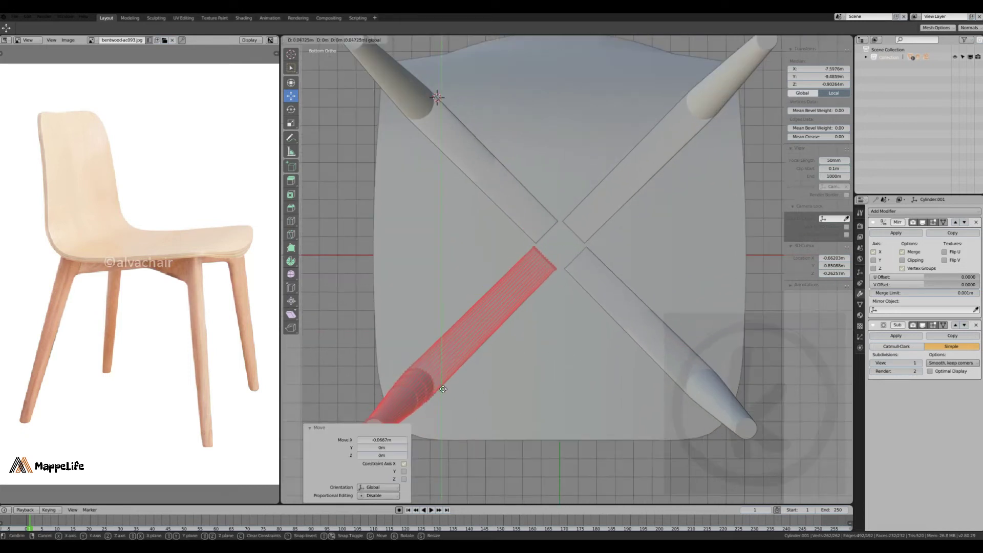
scroll(504, 308, "up", 2)
scroll(505, 307, "down", 2)
Step: Return to Object Mode and select the first leg object
key("Tab")
mouse_move(504, 308)
middle_mouse_down()
mouse_move(536, 324)
mouse_move(510, 256)
middle_mouse_up()
scroll(516, 332, "up", 3)
left_click(510, 256)
Step: Select a chair leg and inspect the chair from a low angle and the side view
left_click(602, 245)
middle_click_drag(602, 246, 437, 307)
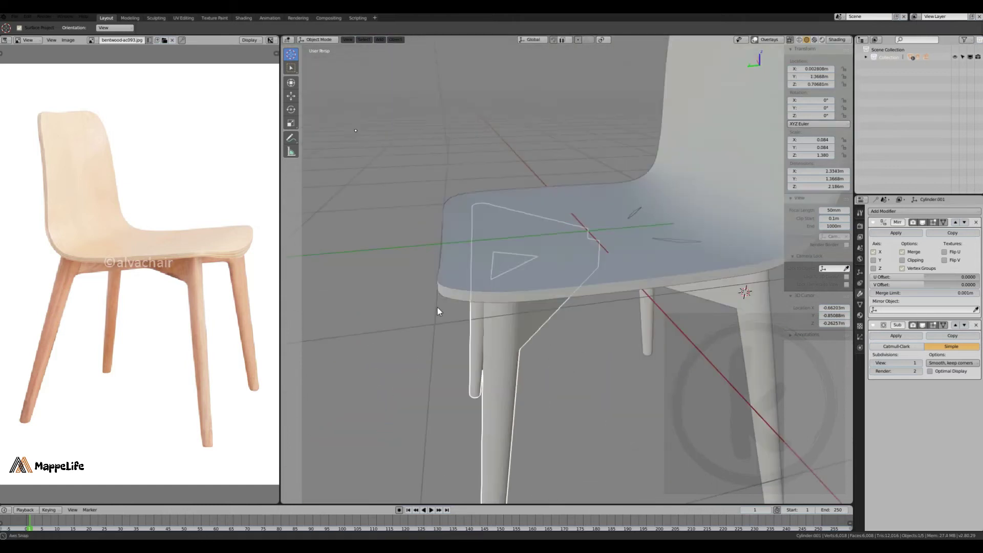
scroll(562, 277, "up", 3)
scroll(617, 242, "down", 3)
left_click(540, 252)
mouse_move(617, 242)
middle_mouse_down()
mouse_move(540, 252)
mouse_move(509, 215)
mouse_move(539, 217)
mouse_move(490, 219)
middle_mouse_up()
key("ctrl+Tab")
key("Escape")
key("ctrl+KP_3")
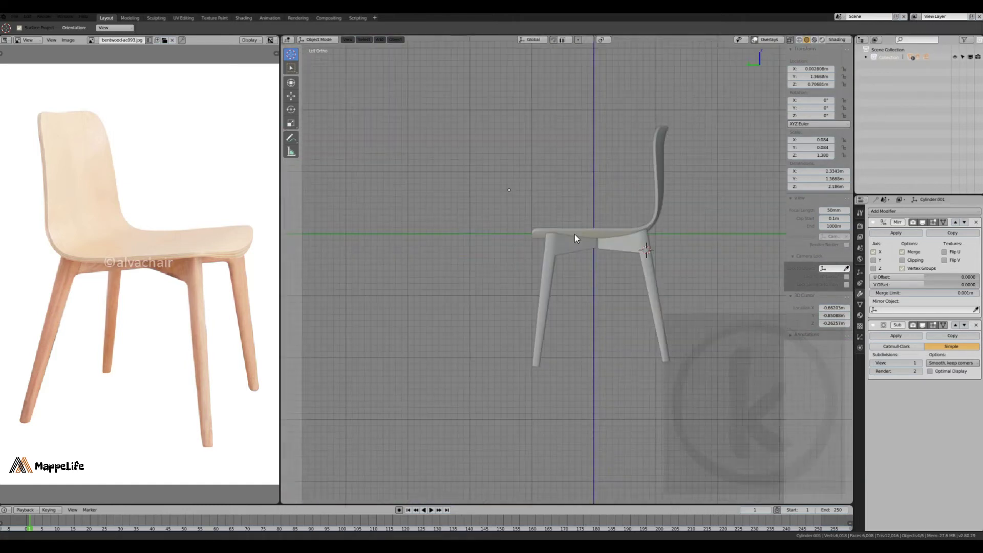
Step: Straighten the leg tips by moving and rotating their bottom faces in Edit Mode
left_click(504, 106)
scroll(472, 330, "up", 3)
key("Tab")
scroll(471, 331, "up", 2)
key("g")
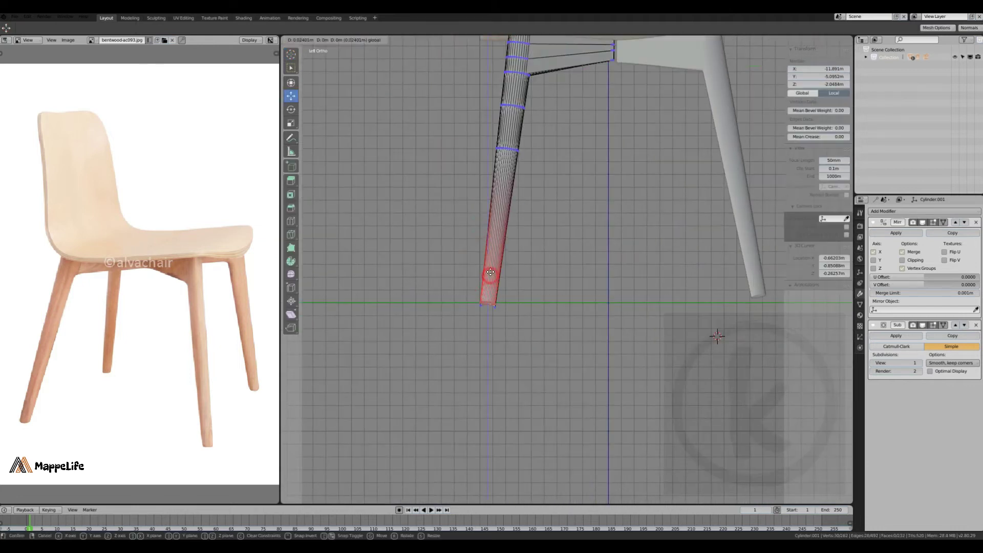
key("ctrl+Tab")
left_click(549, 303)
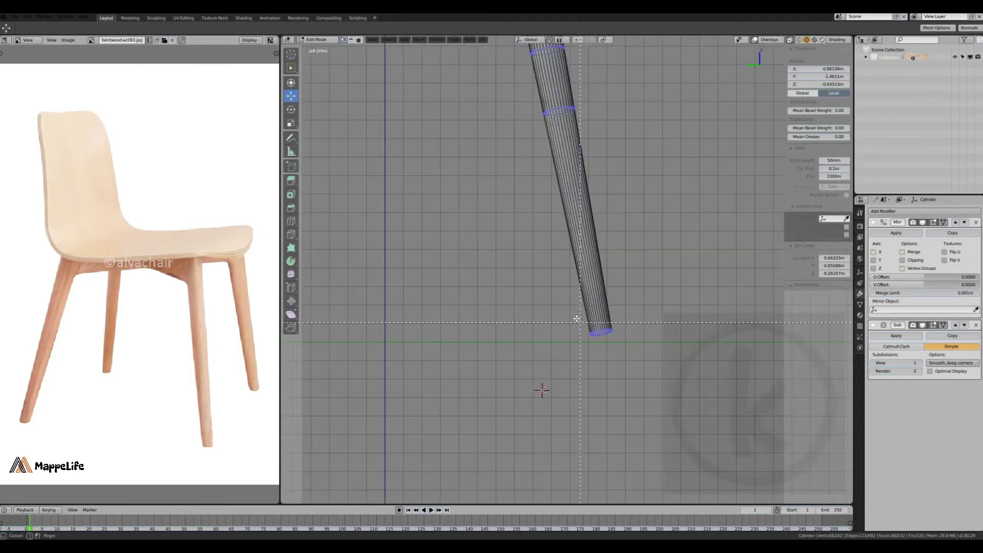
scroll(548, 351, "up", 2)
key("r")
left_click(649, 323)
key("Tab")
scroll(503, 297, "down", 4)
middle_click_drag(503, 297, 500, 324)
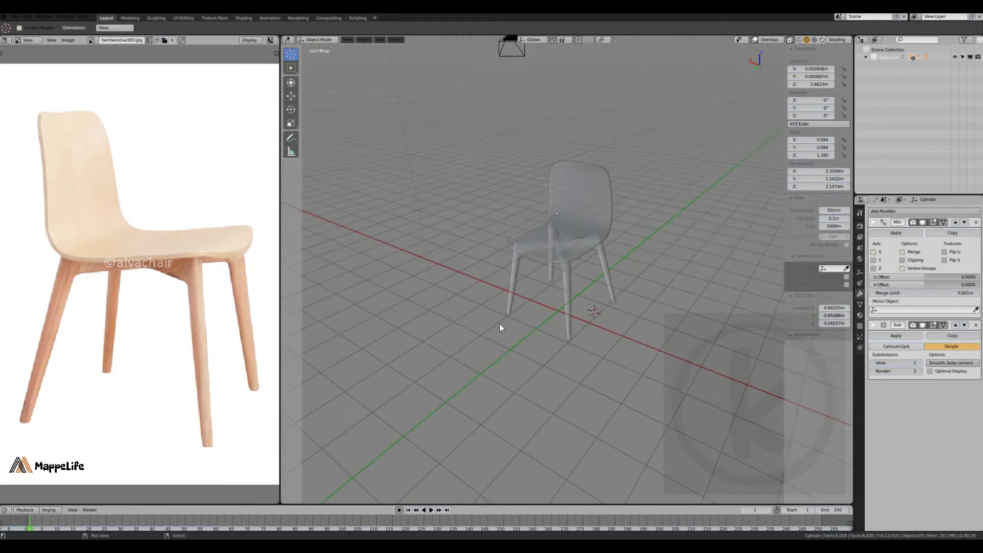
Step: Add a floor plane, scale it to 13.819, then narrow it to 6.789 along X
key("shift+a")
left_click(555, 299)
key("s")
left_click(570, 295)
scroll(566, 297, "up", 2)
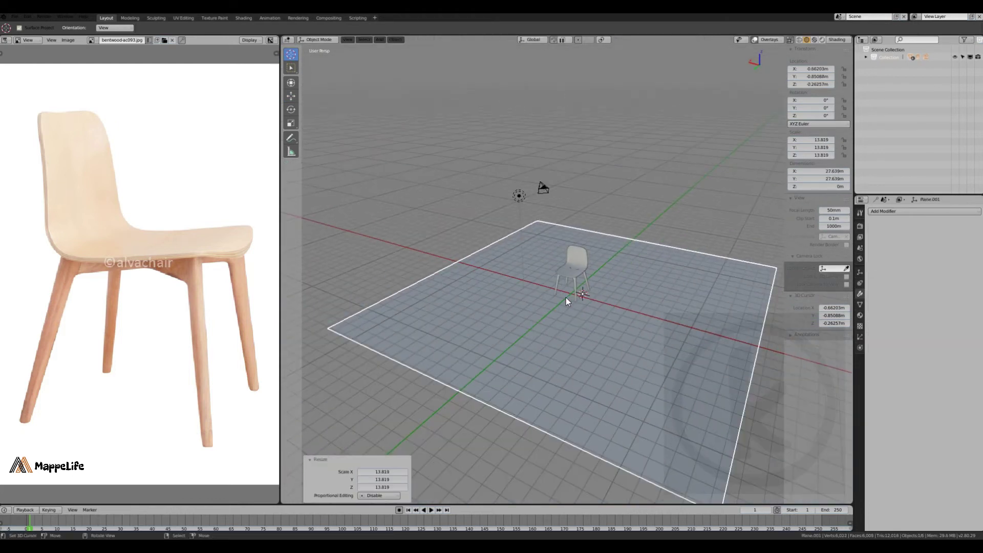
key("s")
left_click(517, 301)
Step: In side view, select the chair and try moving it onto the floor, then cancel
key("ctrl+KP_3")
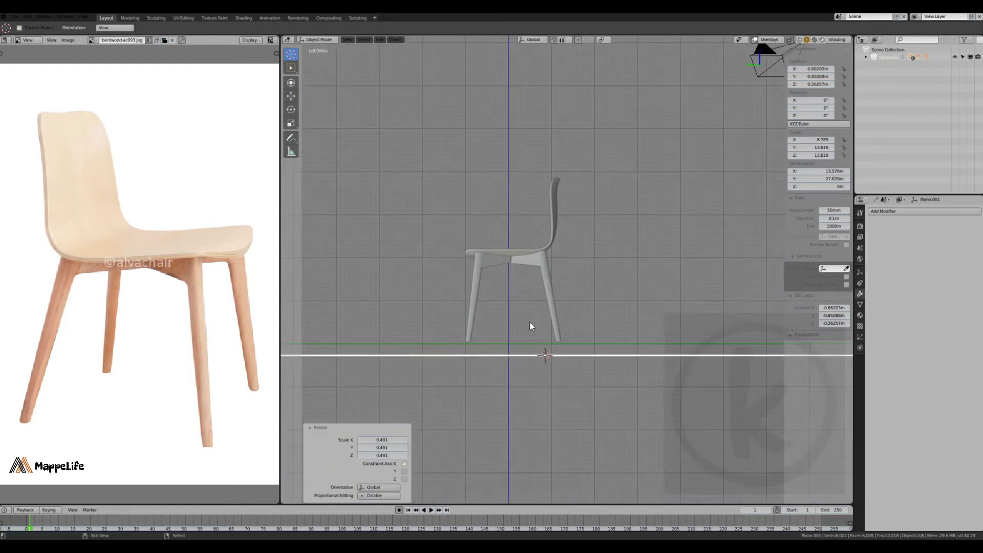
scroll(529, 321, "up", 1)
scroll(555, 278, "up", 2)
left_click(568, 209)
key("g")
right_click(567, 209)
scroll(499, 225, "down", 3)
Step: Add a cylinder for the table, position it and scale it into a slim column
key("shift+a")
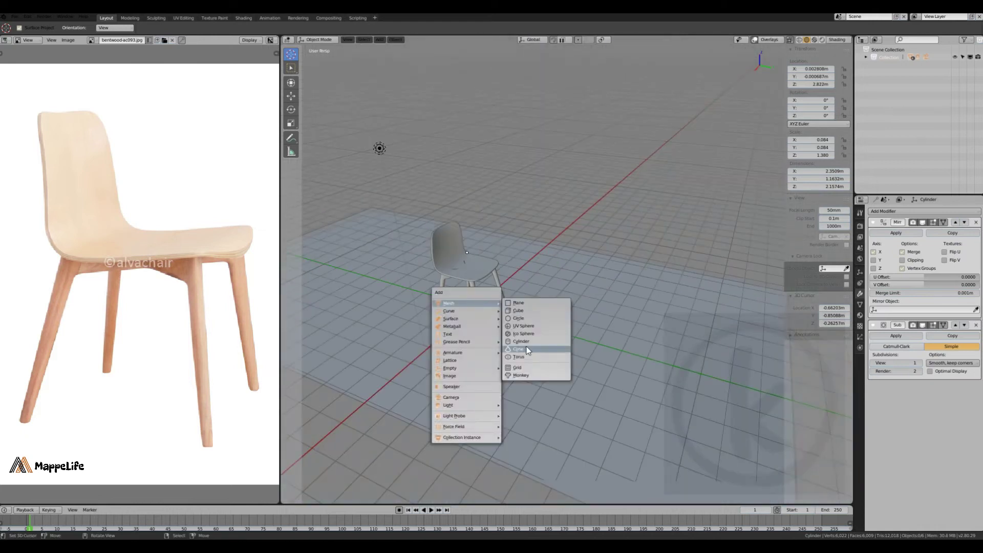
left_click(535, 344)
key("ctrl+KP_3")
key("g")
left_click(564, 321)
scroll(542, 319, "up", 3)
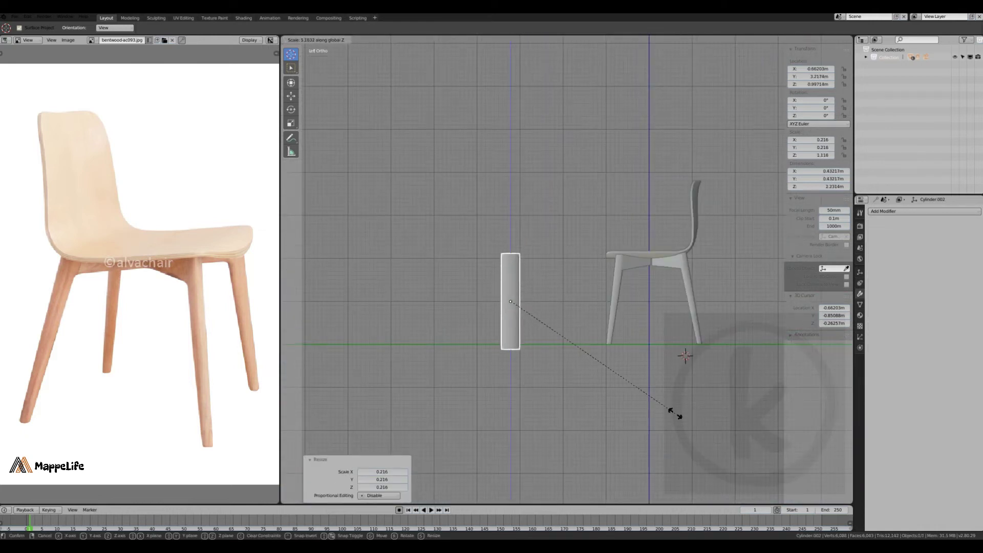
left_click(607, 372)
scroll(514, 295, "up", 2)
scroll(494, 336, "up", 1)
Step: Loop-cut the column, then extrude and widen its bottom loop into a flared base
key("Tab")
key("ctrl+r")
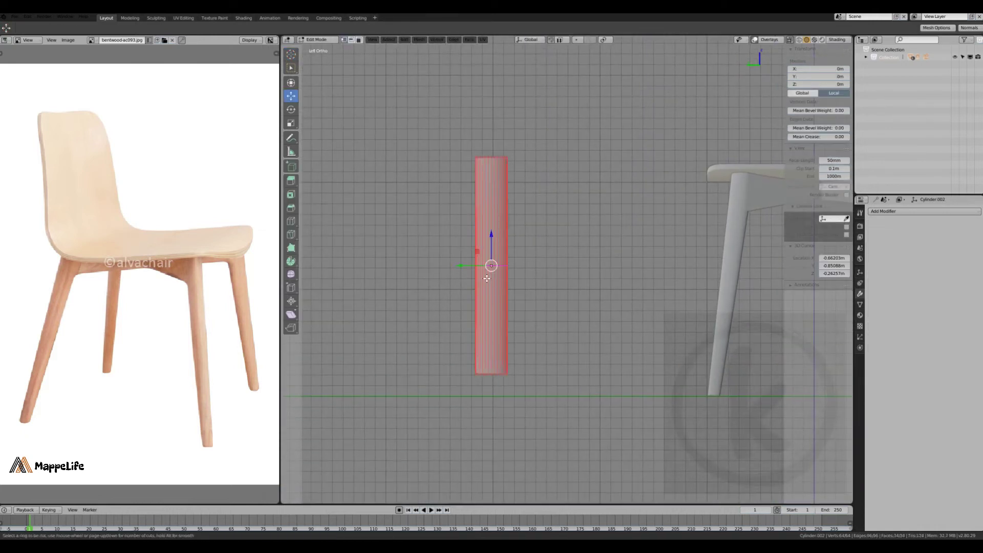
left_click(493, 309)
scroll(552, 335, "up", 2)
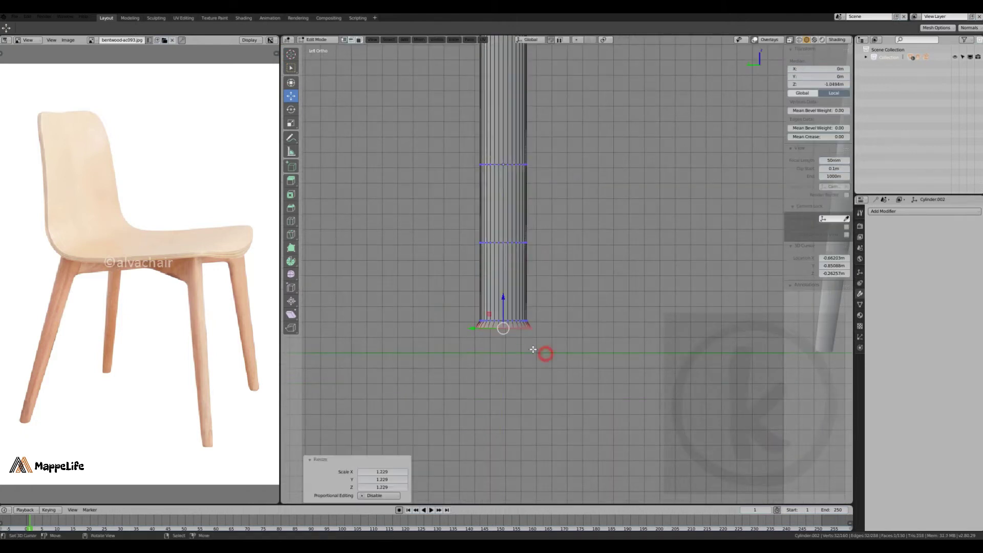
key("e")
left_click(542, 345)
scroll(563, 338, "up", 2)
key("s")
left_click(587, 359)
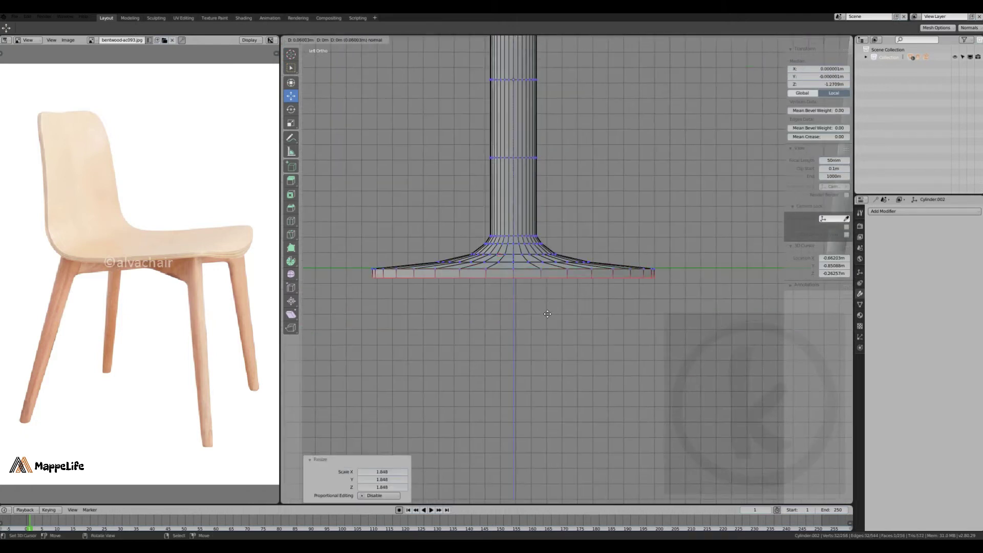
Step: Extrude the base rim for thickness and resize the base's bottom ring
key("e")
left_click(507, 296)
scroll(513, 239, "up", 2)
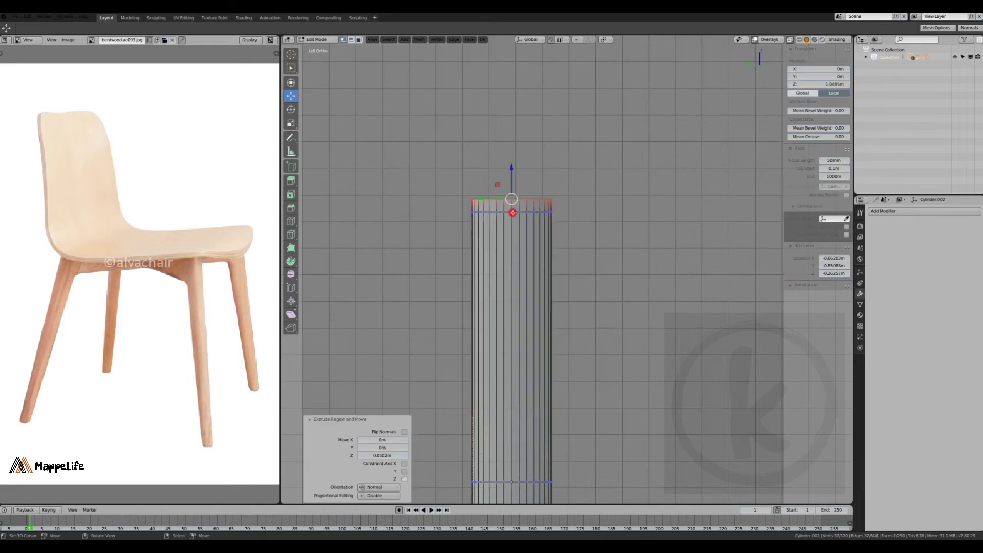
left_click(518, 191)
scroll(517, 191, "down", 3)
scroll(614, 307, "up", 3)
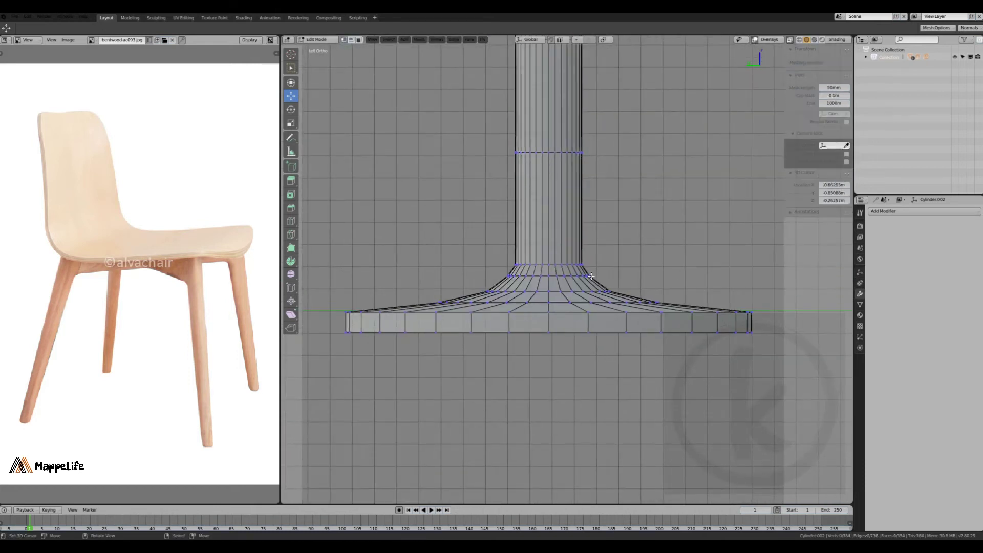
left_click(547, 292)
middle_click_drag(547, 291, 514, 257)
Step: Add another cylinder and raise it along Z to sit just above the column
key("Tab")
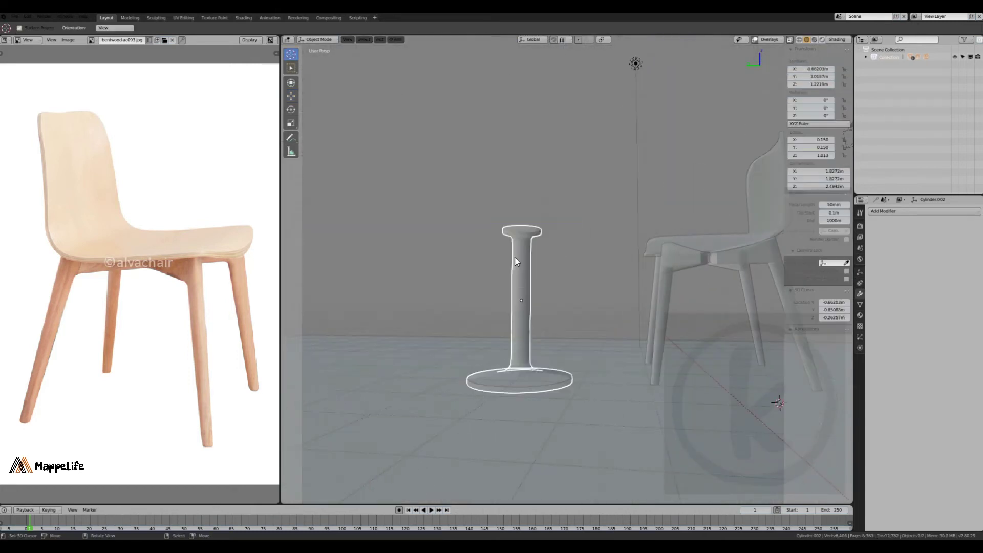
key("ctrl+KP_3")
key("shift+a")
left_click(567, 334)
key("g")
key("z")
left_click(580, 234)
Step: Flatten the new cylinder along Z into a thin disc and widen it in top view
key("s")
key("z")
left_click(580, 234)
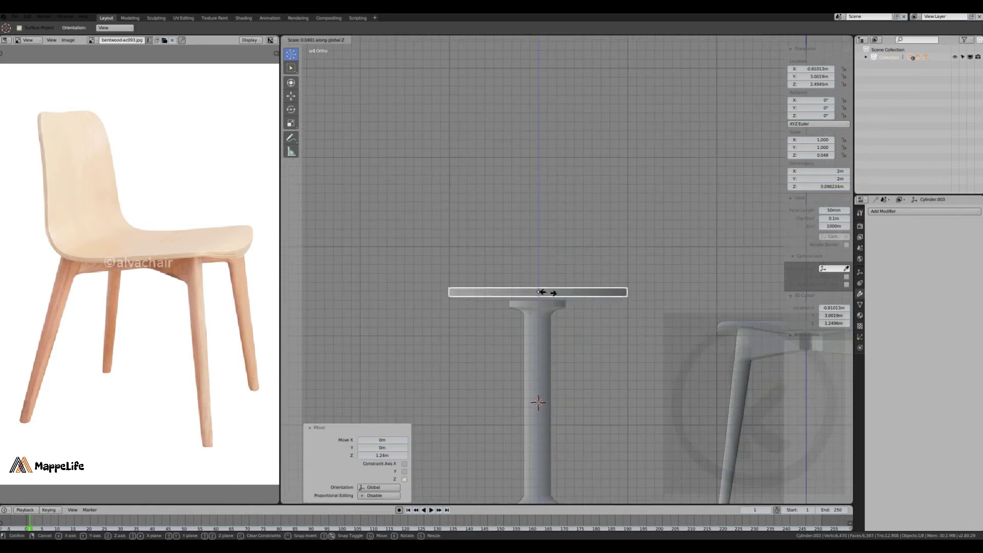
scroll(729, 374, "up", 2)
scroll(630, 284, "up", 1)
left_click(542, 260)
key("KP_7")
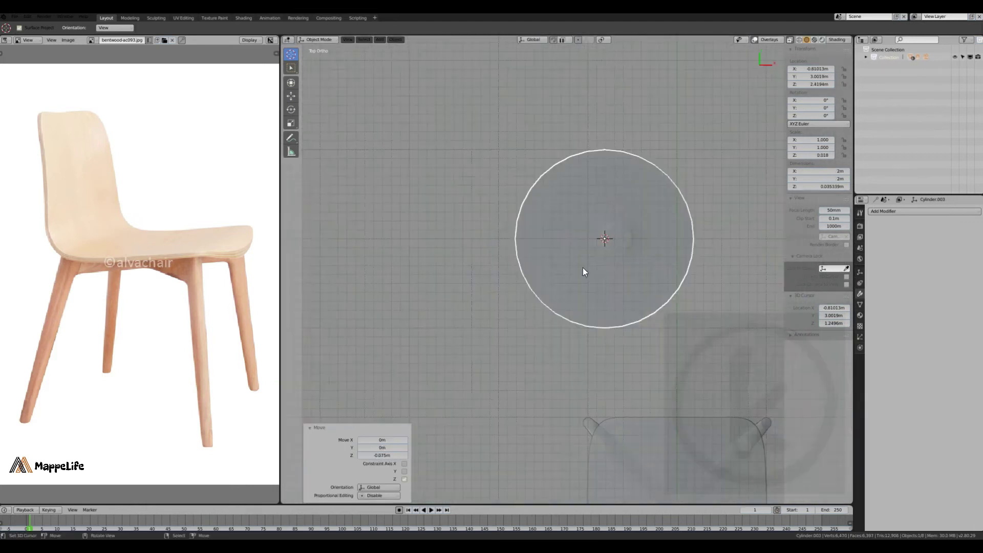
key("s")
key("ctrl+KP_3")
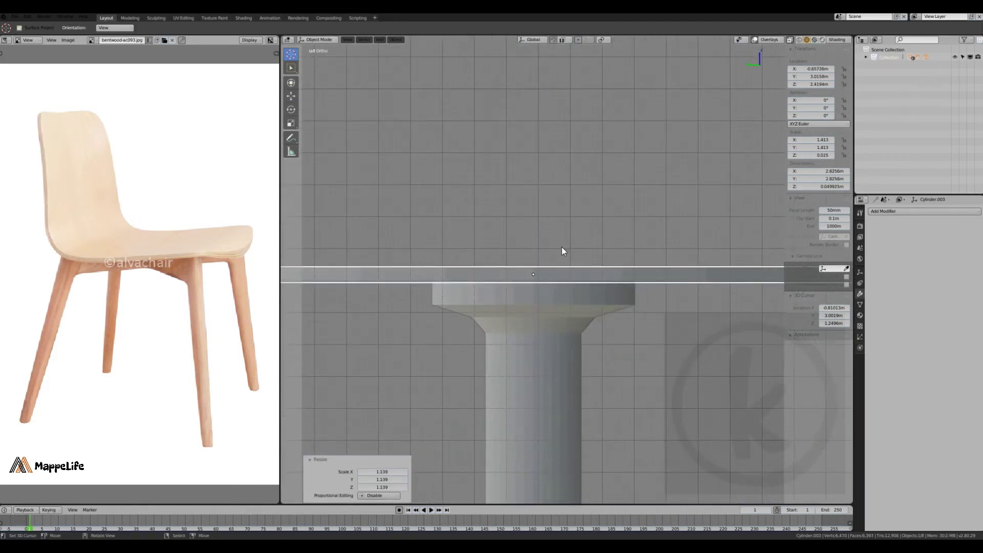
left_click(438, 233)
mouse_move(437, 233)
middle_mouse_down()
mouse_move(548, 295)
mouse_move(595, 275)
middle_mouse_up()
key("KP_7")
left_click(571, 294)
Step: Duplicate the chair along Y across the table and rotate the copy 90° to face it
key("KP_7")
left_click(595, 276)
key("shift+d")
key("y")
left_click(588, 219)
key("r")
key("9")
key("0")
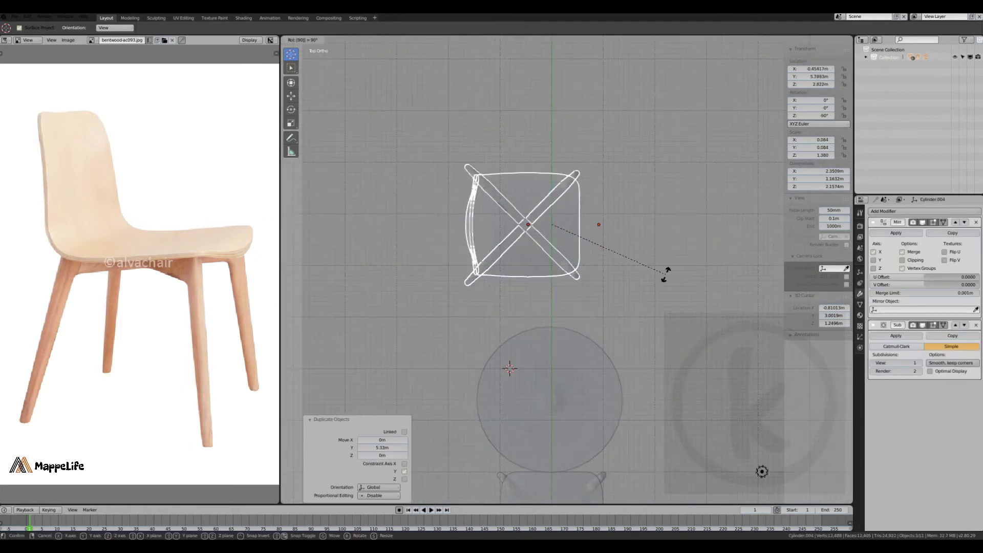
left_click(599, 246)
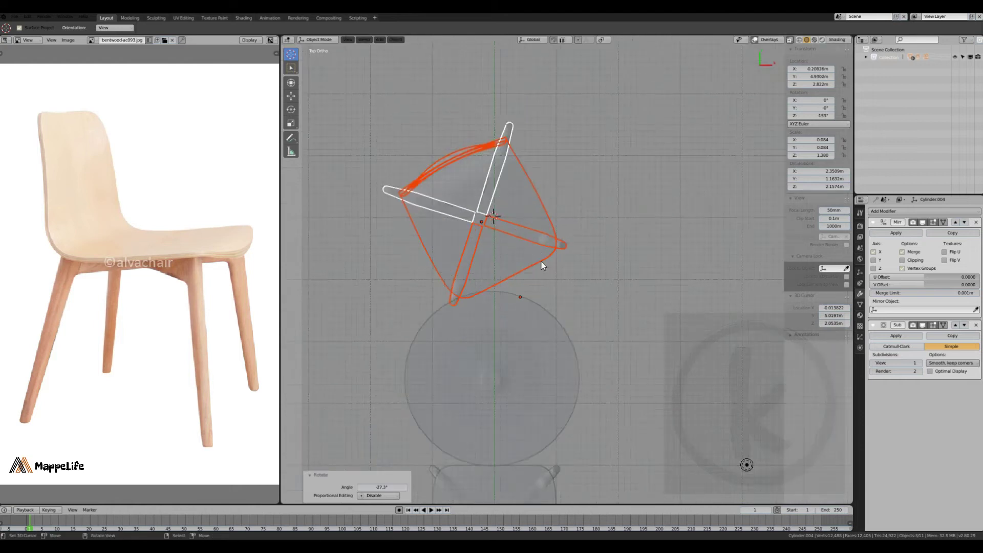
Step: In side view, move the table column's mesh in Edit Mode to adjust its height
middle_click_drag(551, 269, 584, 256)
key("ctrl+KP_3")
left_click(548, 258)
key("Tab")
scroll(590, 271, "up", 5)
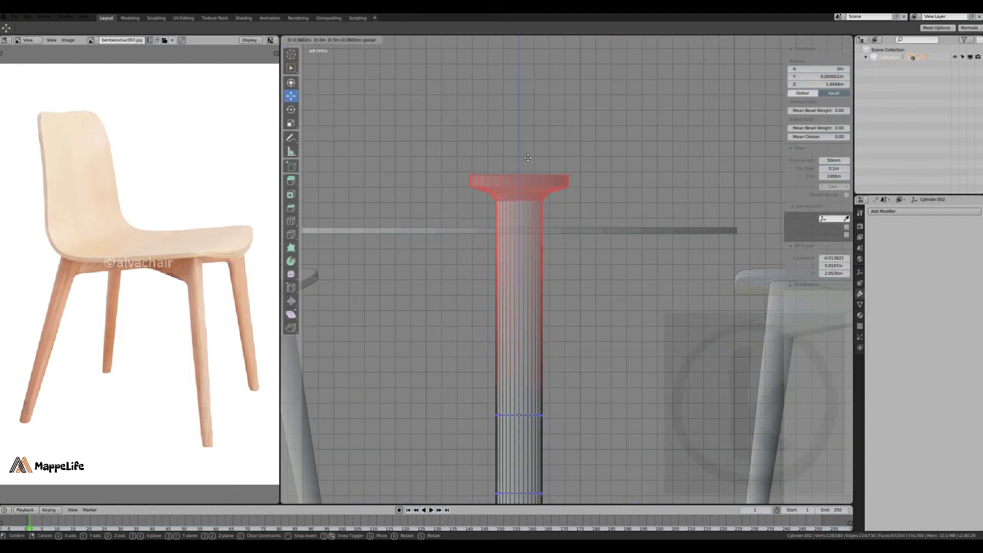
left_click(528, 158)
key("Tab")
scroll(545, 246, "down", 4)
Step: Select the right chair's parts, then raise the table top to seat it on the column
left_click(405, 295)
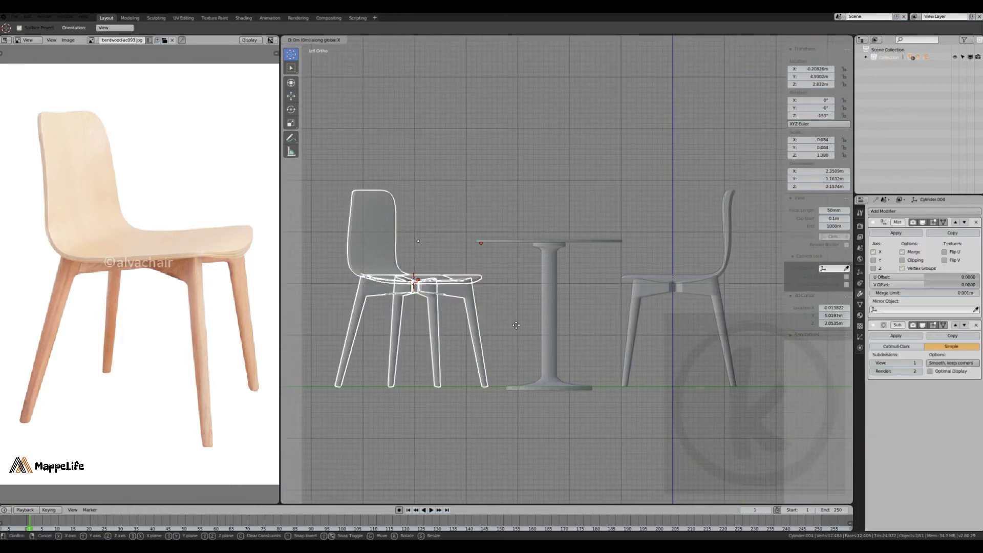
left_click(703, 290)
scroll(563, 269, "up", 3)
left_click(577, 220)
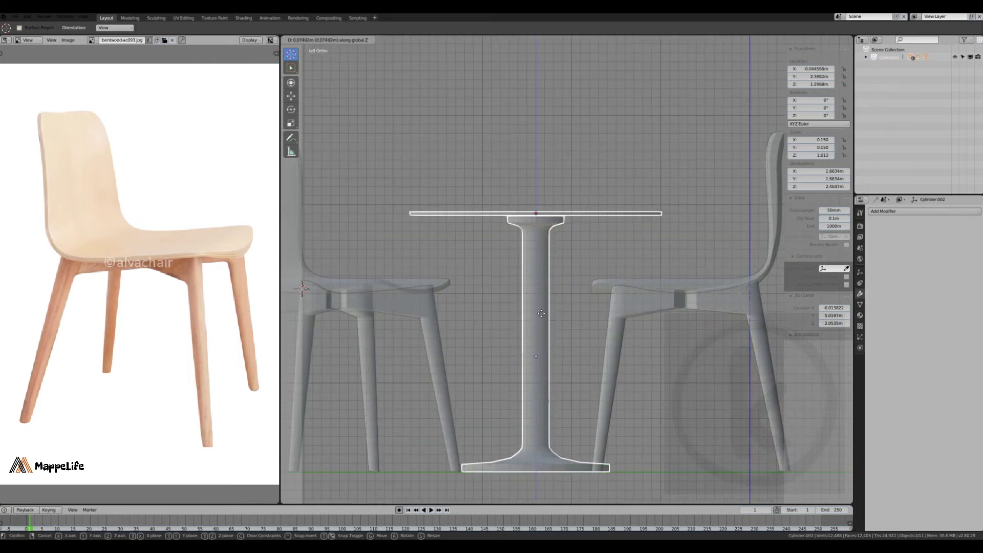
left_click(541, 314)
middle_click_drag(541, 313, 546, 350)
scroll(546, 350, "down", 4)
scroll(515, 309, "down", 3)
Step: Move the lamp to a new spot
left_click(562, 78)
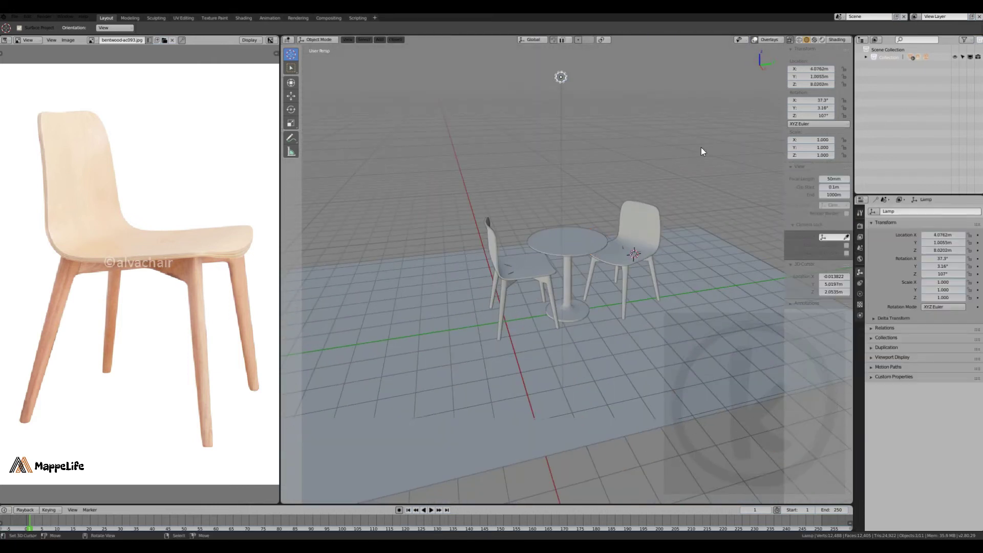
key("g")
left_click(563, 296)
middle_click_drag(563, 297, 563, 279)
scroll(563, 278, "down", 3)
Step: Select the floor plane and add a loop cut across it in Edit Mode
left_click(585, 294)
key("Tab")
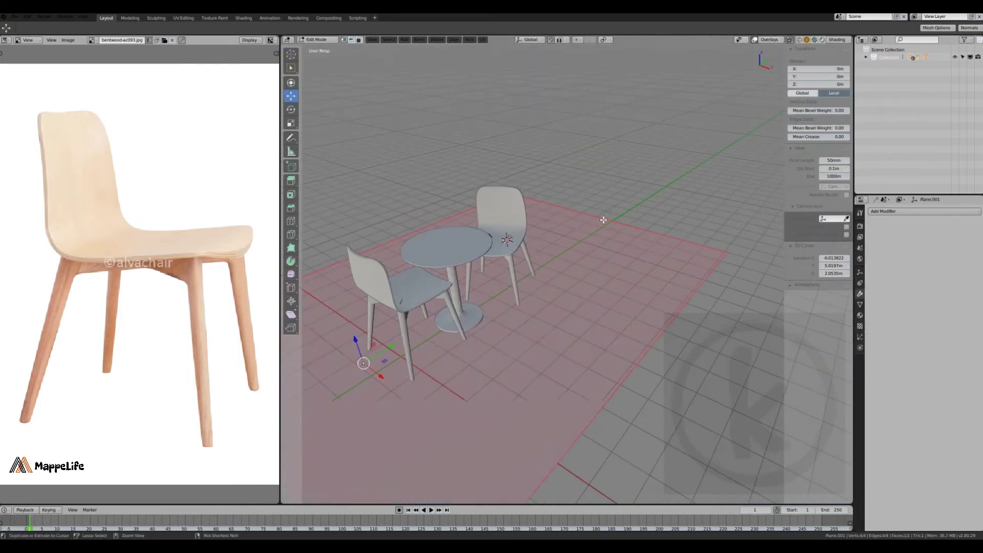
scroll(614, 266, "up", 2)
key("ctrl+r")
left_click(673, 251)
left_click(656, 237)
mouse_move(656, 236)
middle_mouse_down()
mouse_move(512, 256)
mouse_move(496, 271)
mouse_move(539, 332)
mouse_move(592, 311)
middle_mouse_up()
Step: Extrude the floor edge upward, add another loop cut, and enlarge the whole floor
key("e")
left_click(512, 246)
key("ctrl+r")
key("a")
scroll(592, 311, "down", 2)
left_click(547, 325)
scroll(546, 324, "up", 2)
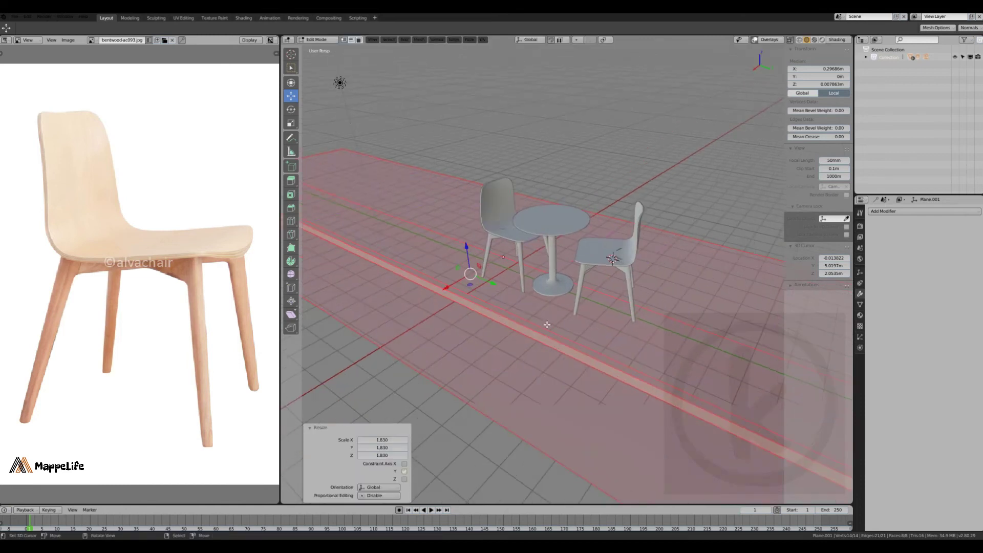
Step: Cut and scale floor face strips into paving tiles with a raised curb strip
mouse_move(468, 301)
middle_mouse_down()
mouse_move(481, 292)
mouse_move(489, 307)
middle_mouse_up()
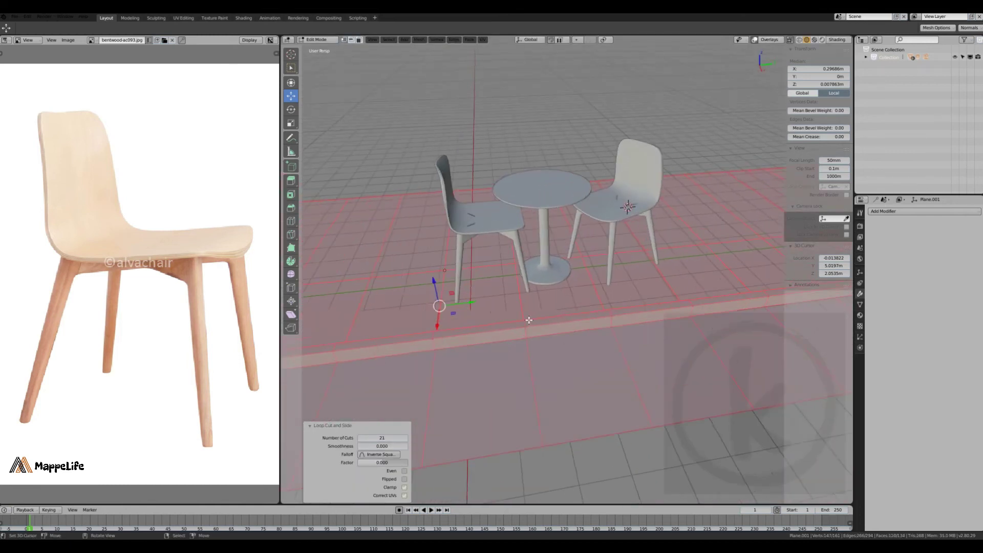
left_click(493, 307, "alt")
left_click(573, 337)
middle_click_drag(573, 336, 506, 333)
key("ctrl+r")
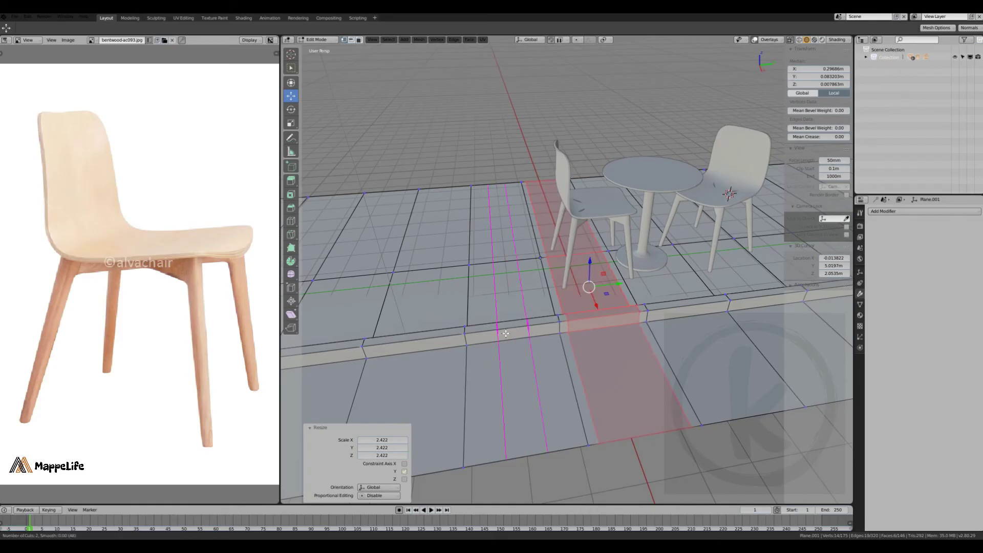
left_click(566, 360)
middle_click_drag(565, 360, 634, 343)
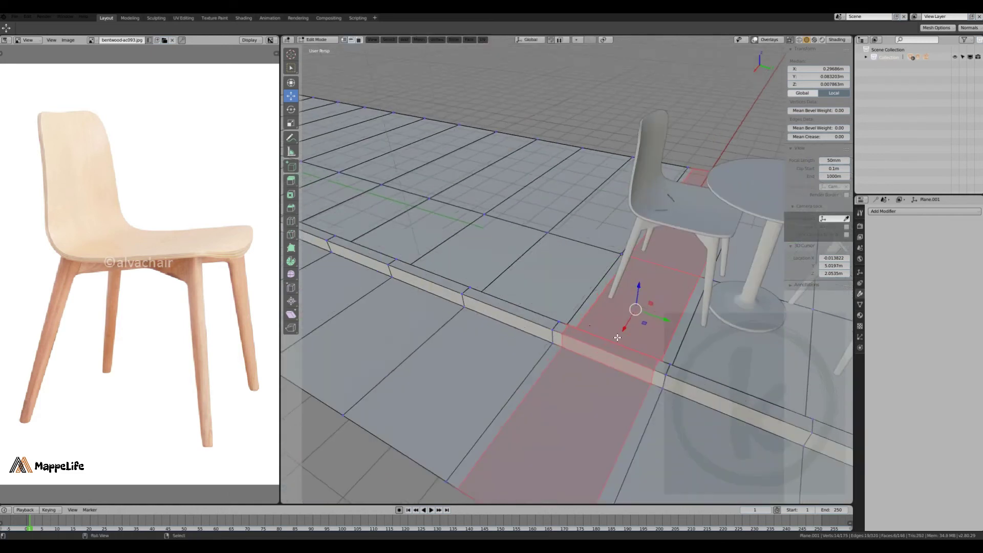
left_click(536, 357)
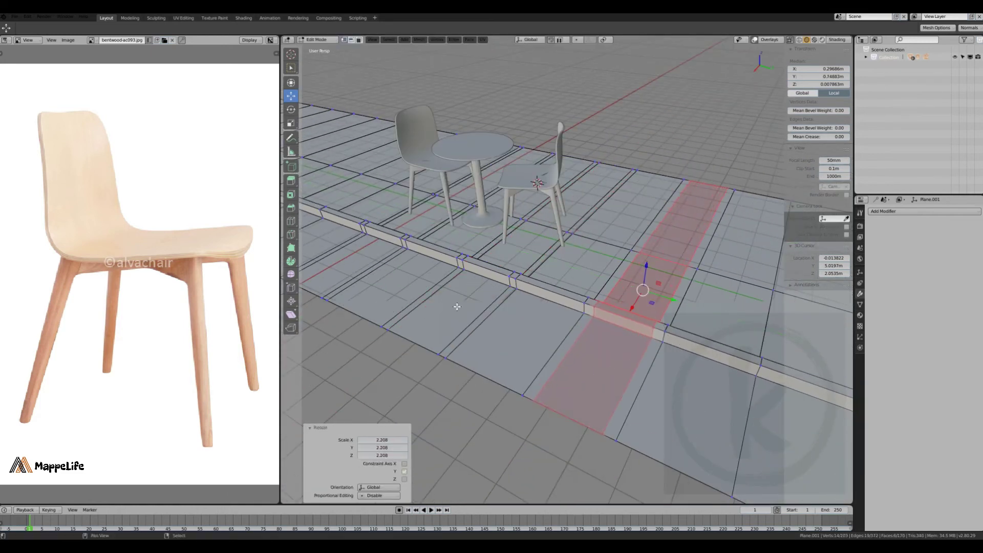
mouse_move(512, 237)
middle_mouse_down()
mouse_move(487, 234)
mouse_move(544, 313)
mouse_move(464, 298)
middle_mouse_up()
left_click(501, 318)
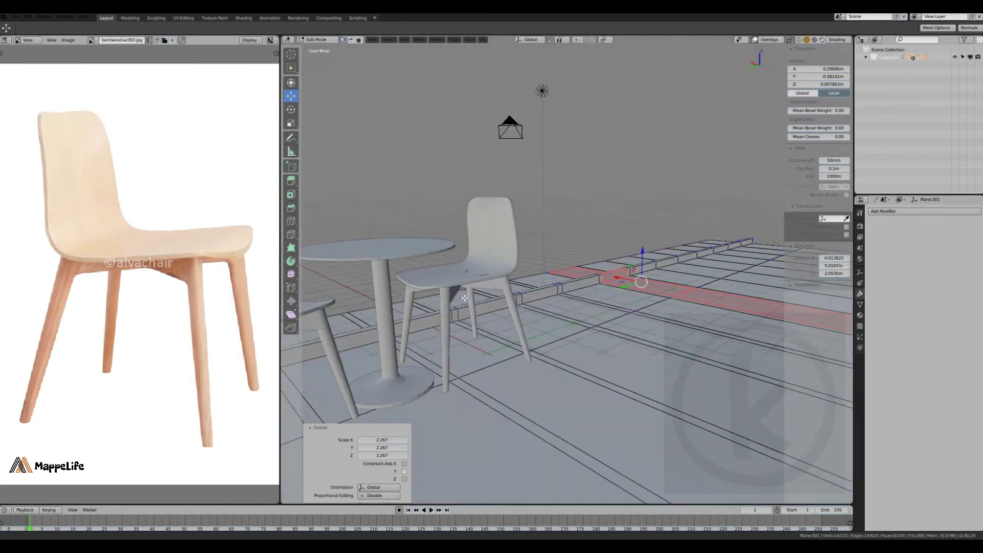
middle_click_drag(552, 304, 546, 304)
Step: Extrude the curb strip upward into a wall and shift it sideways along X
key("e")
left_click(546, 303)
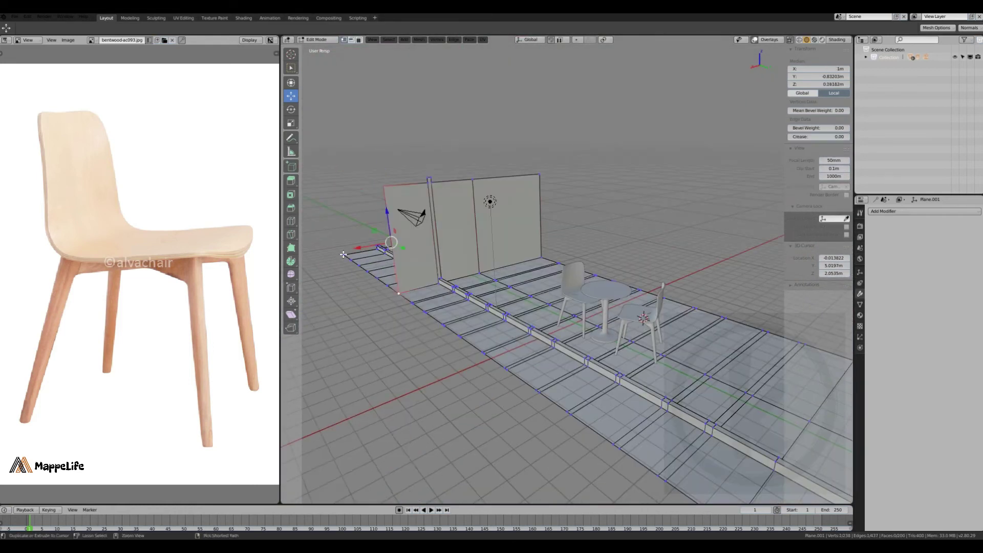
left_click(546, 296)
middle_click_drag(546, 296, 580, 334)
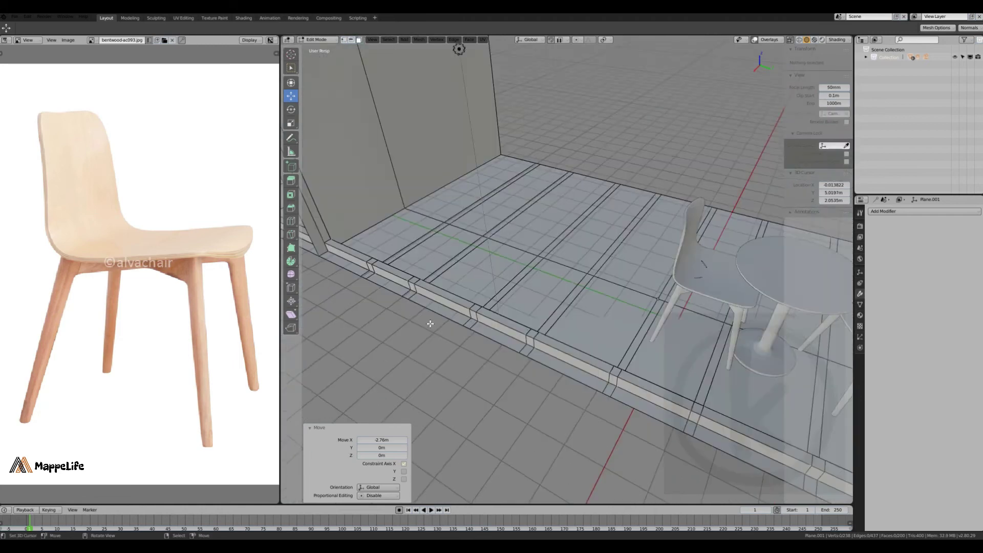
scroll(430, 323, "down", 3)
Step: Select the edge loop along the floor edge and raise it along Z
left_click(461, 287, "alt")
middle_click_drag(461, 287, 556, 277)
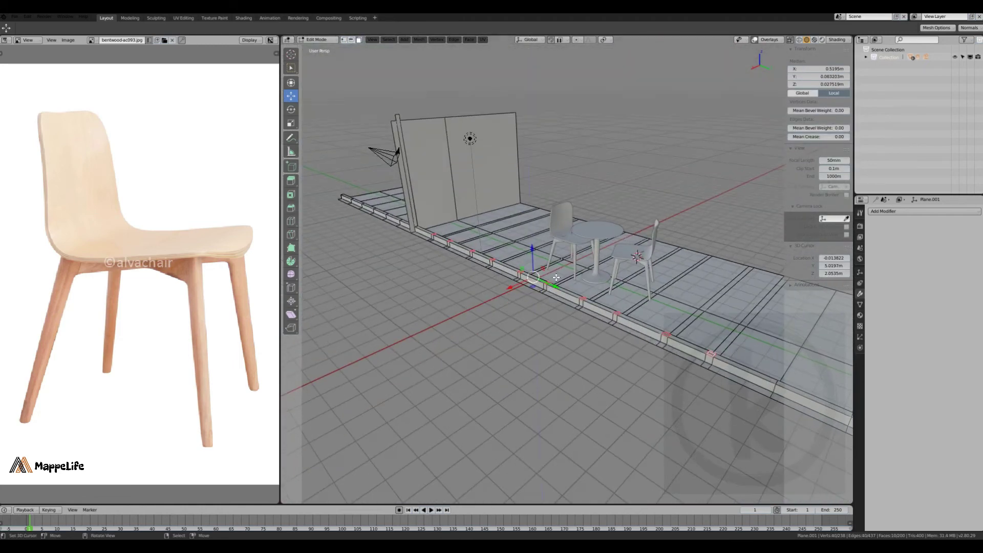
left_click(559, 239)
scroll(559, 238, "up", 3)
mouse_move(474, 324)
middle_mouse_down()
mouse_move(527, 220)
mouse_move(633, 295)
mouse_move(574, 307)
mouse_move(543, 328)
mouse_move(593, 330)
mouse_move(572, 359)
mouse_move(651, 361)
middle_mouse_up()
Step: Add loop cuts along the strip and narrow them into square posts
scroll(628, 290, "down", 3)
scroll(543, 328, "up", 4)
key("ctrl+r")
left_click(540, 333)
left_click(542, 327)
Step: Confirm the post width, extrude and raise the post tops to full height, then leave Edit Mode
left_click(578, 315)
scroll(557, 330, "down", 3)
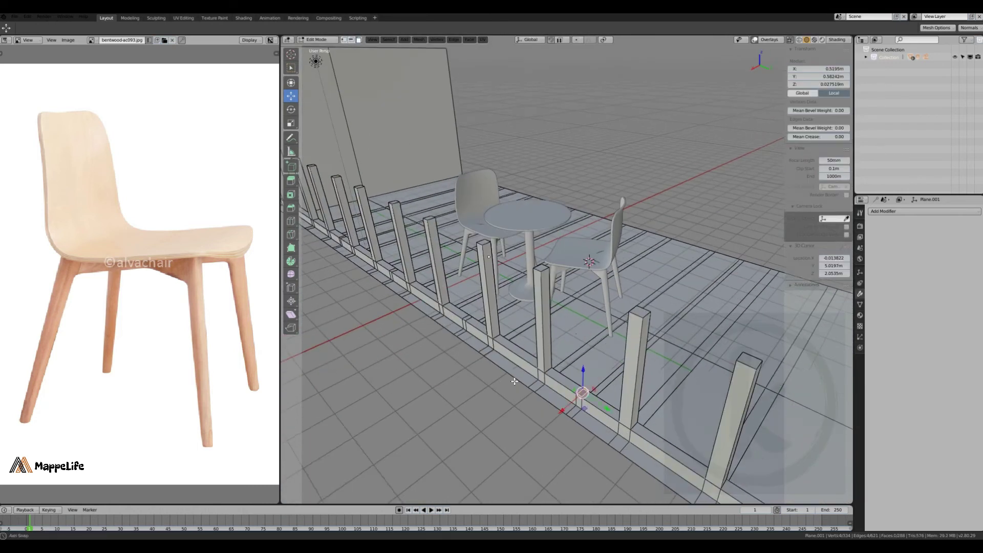
key("e")
scroll(518, 298, "up", 4)
right_click(518, 298)
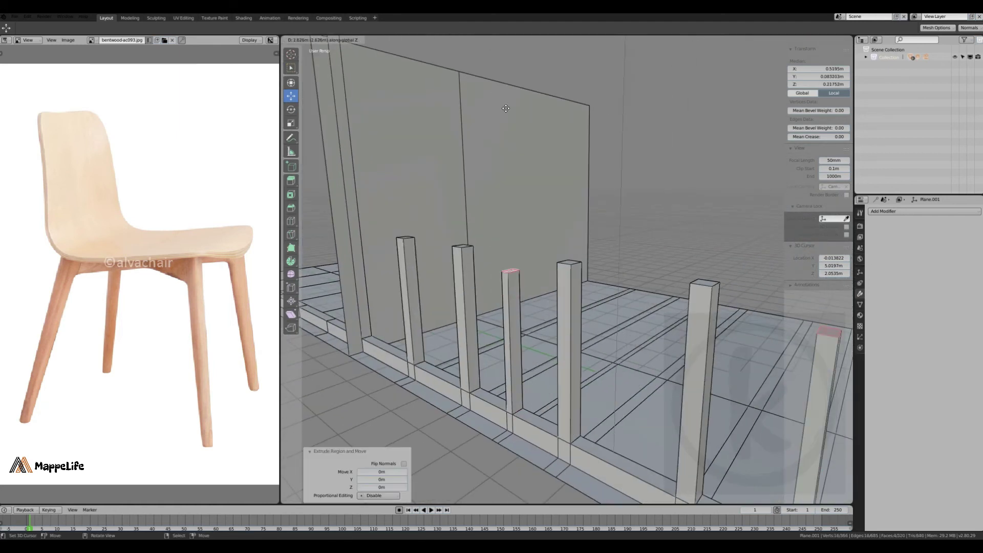
key("KP_1")
left_click(551, 287)
mouse_move(550, 287)
middle_mouse_down()
mouse_move(550, 312)
mouse_move(574, 347)
middle_mouse_up()
scroll(550, 313, "up", 4)
scroll(551, 312, "down", 5)
key("Tab")
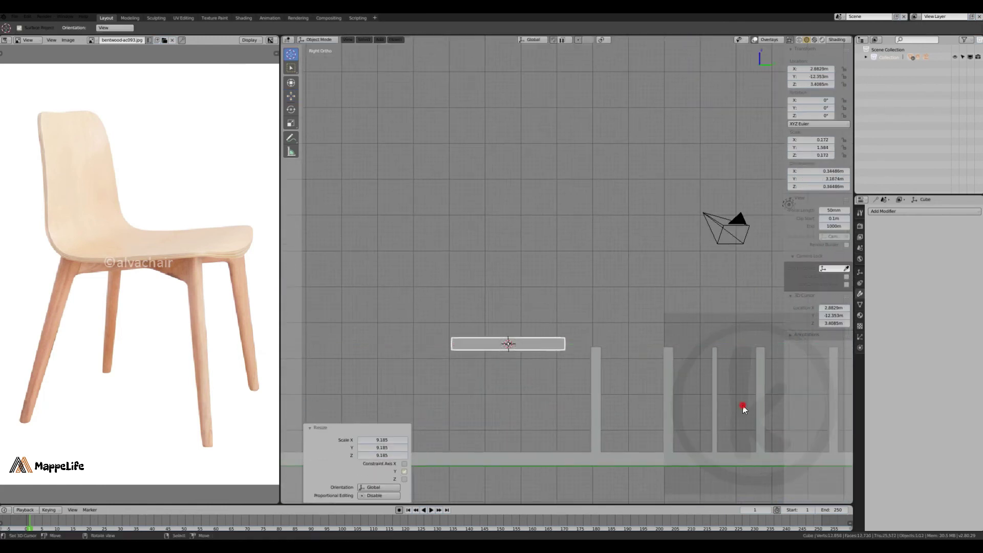
Step: Inspect the new handrail box's mesh, then orbit toward the wall and railing
middle_click_drag(579, 368, 531, 390)
key("Tab")
scroll(616, 244, "up", 3)
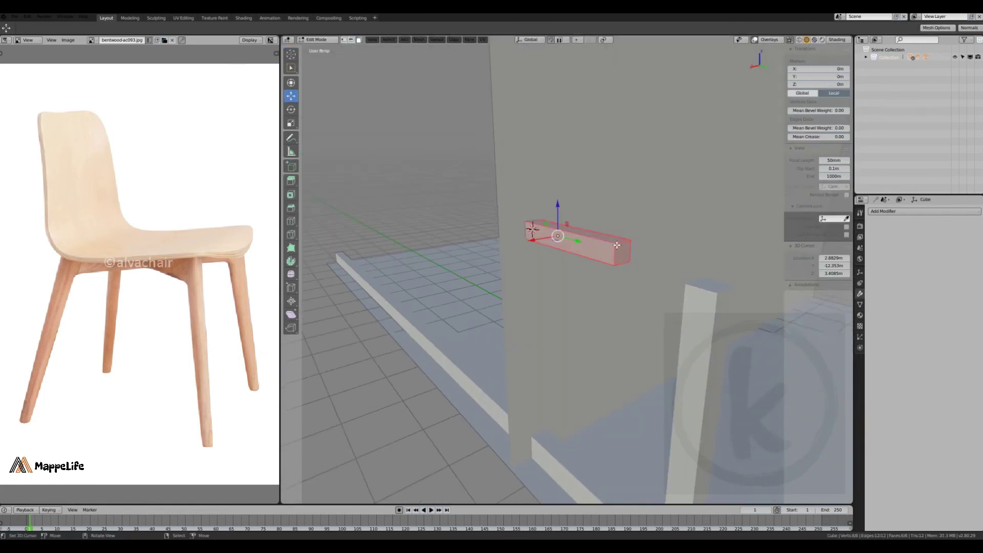
key("Tab")
scroll(617, 244, "down", 5)
middle_click_drag(617, 244, 521, 284)
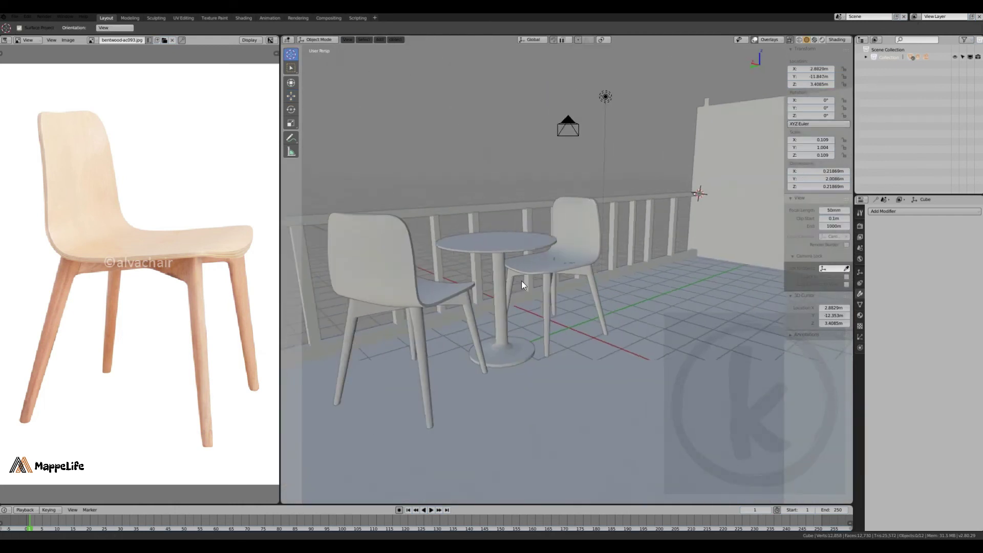
middle_click_drag(582, 288, 422, 202)
Step: Add a new cube beside the wall and scale it into a flat slab
key("shift+a")
left_click(505, 332)
scroll(495, 385, "up", 2)
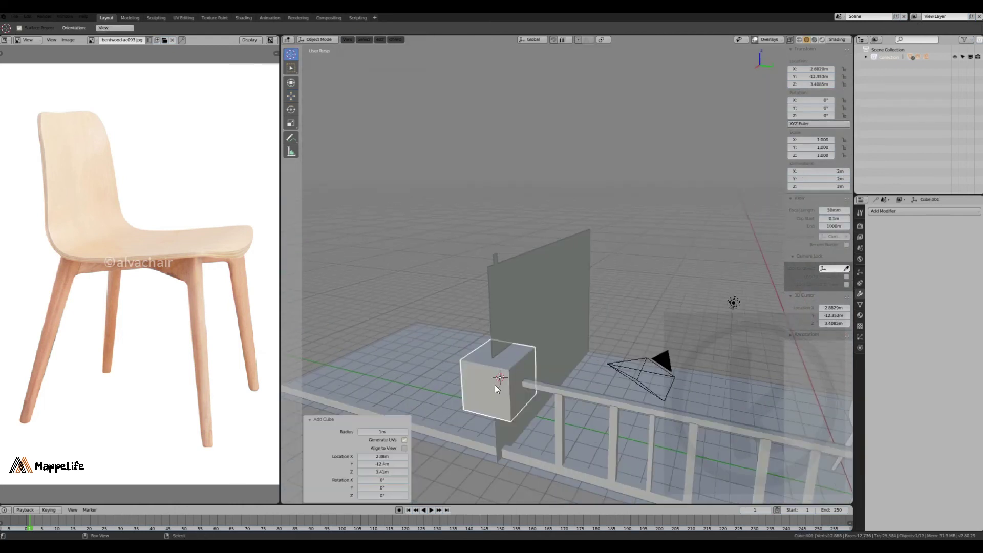
key("KP_3")
key("s")
mouse_move(499, 343)
middle_mouse_down()
mouse_move(549, 197)
mouse_move(698, 268)
middle_mouse_up()
Step: Stretch the slab's end face along X so it extends over the terrace
key("Tab")
key("x")
left_click(760, 446)
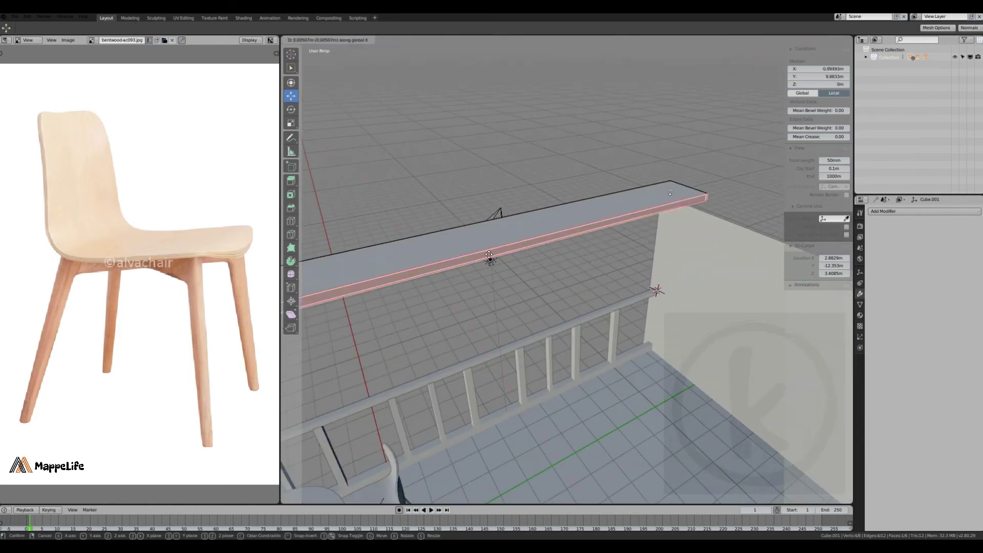
mouse_move(487, 259)
middle_mouse_down()
mouse_move(558, 333)
mouse_move(563, 257)
mouse_move(537, 290)
mouse_move(552, 287)
middle_mouse_up()
key("Tab")
scroll(512, 211, "down", 5)
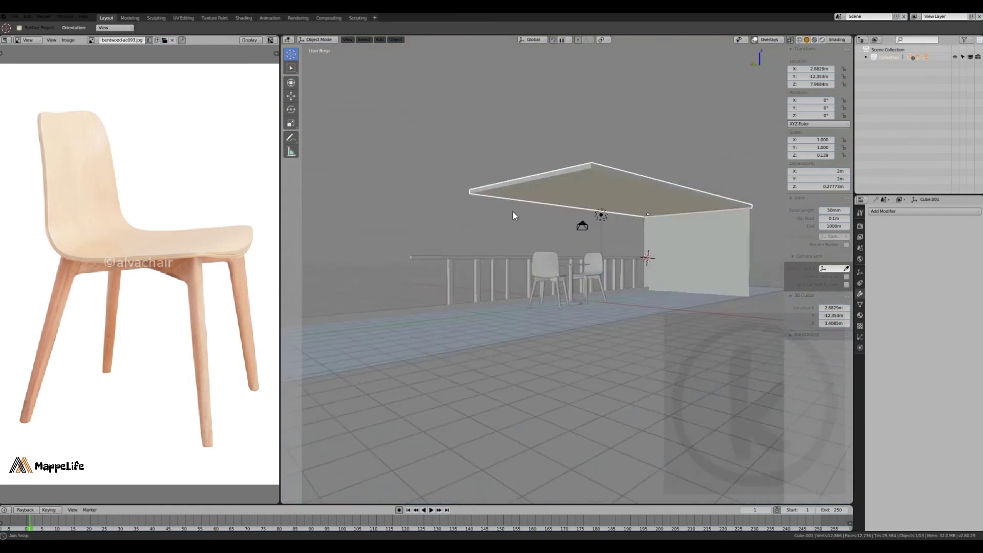
middle_click_drag(512, 211, 622, 273)
scroll(597, 302, "up", 5)
scroll(597, 306, "up", 2)
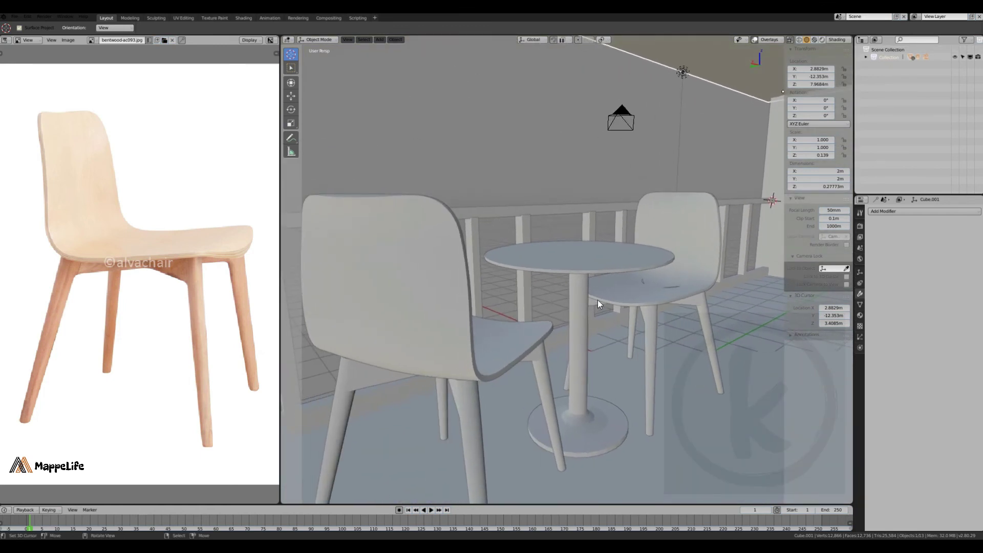
scroll(598, 302, "down", 5)
middle_click_drag(630, 321, 611, 309)
scroll(600, 294, "up", 5)
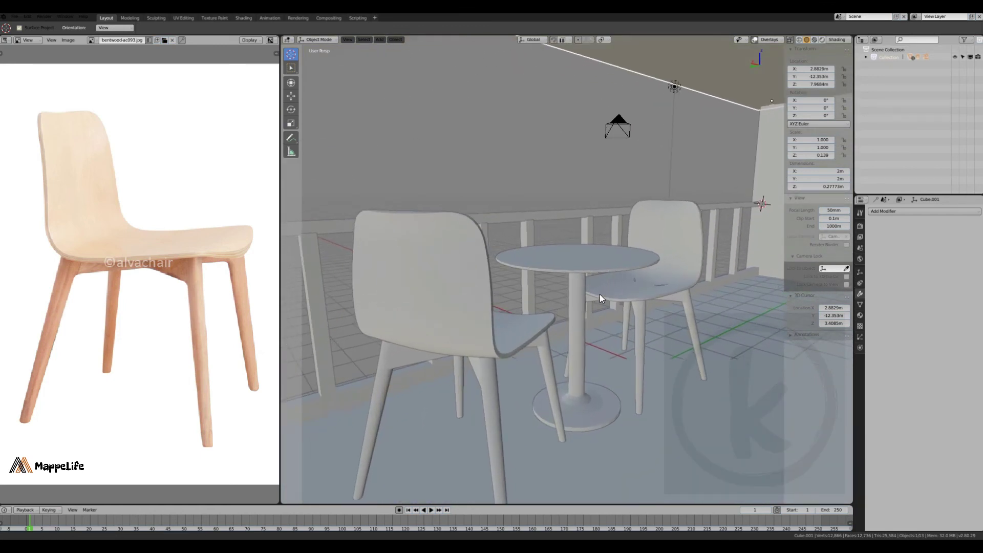